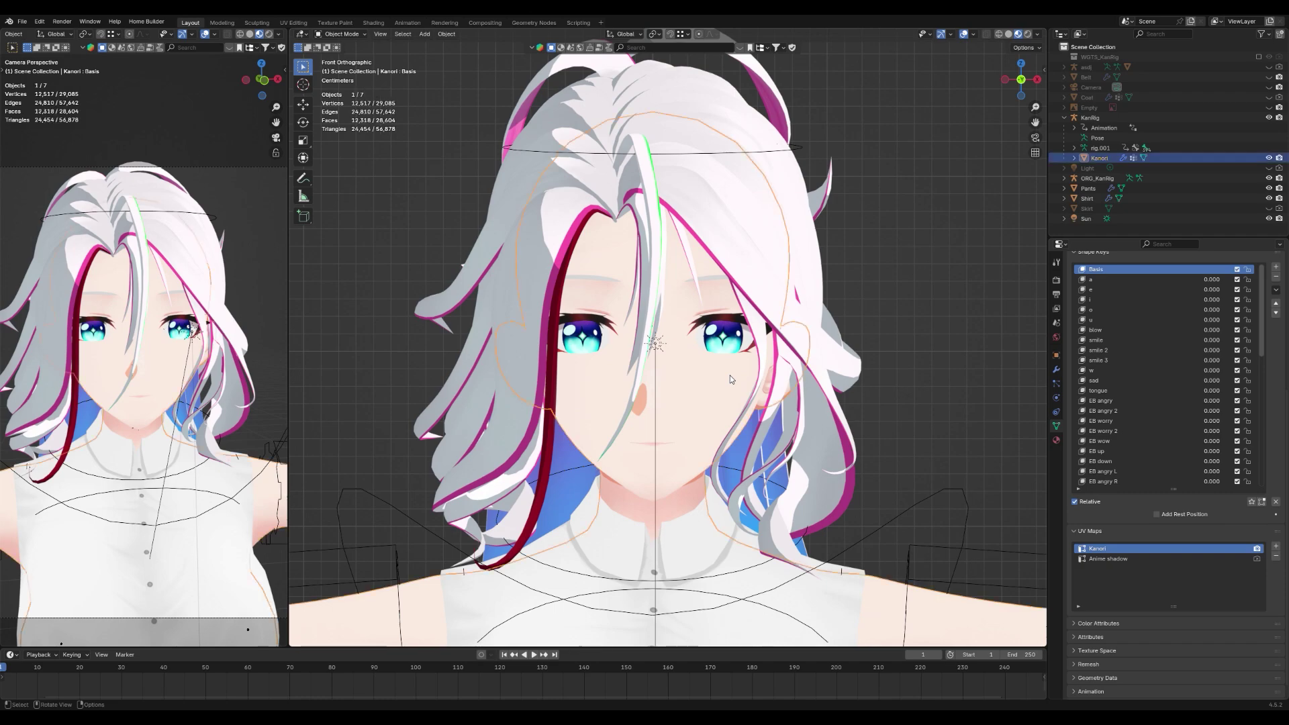
Step: Add a new UV map to the Kanori mesh and name it Eye
{"action": "scroll", "coordinate": [730, 376], "scroll_direction": "up", "scroll_amount": 1}
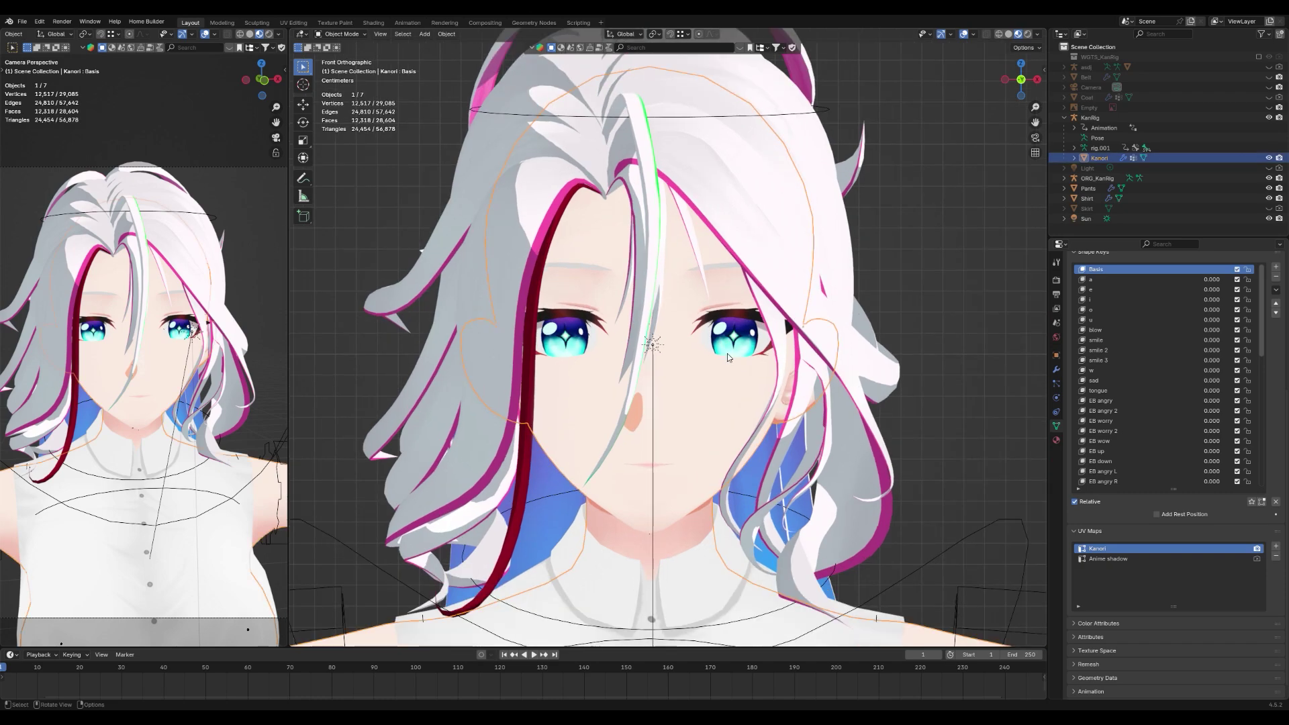
{"action": "scroll", "coordinate": [728, 355], "scroll_direction": "up", "scroll_amount": 2}
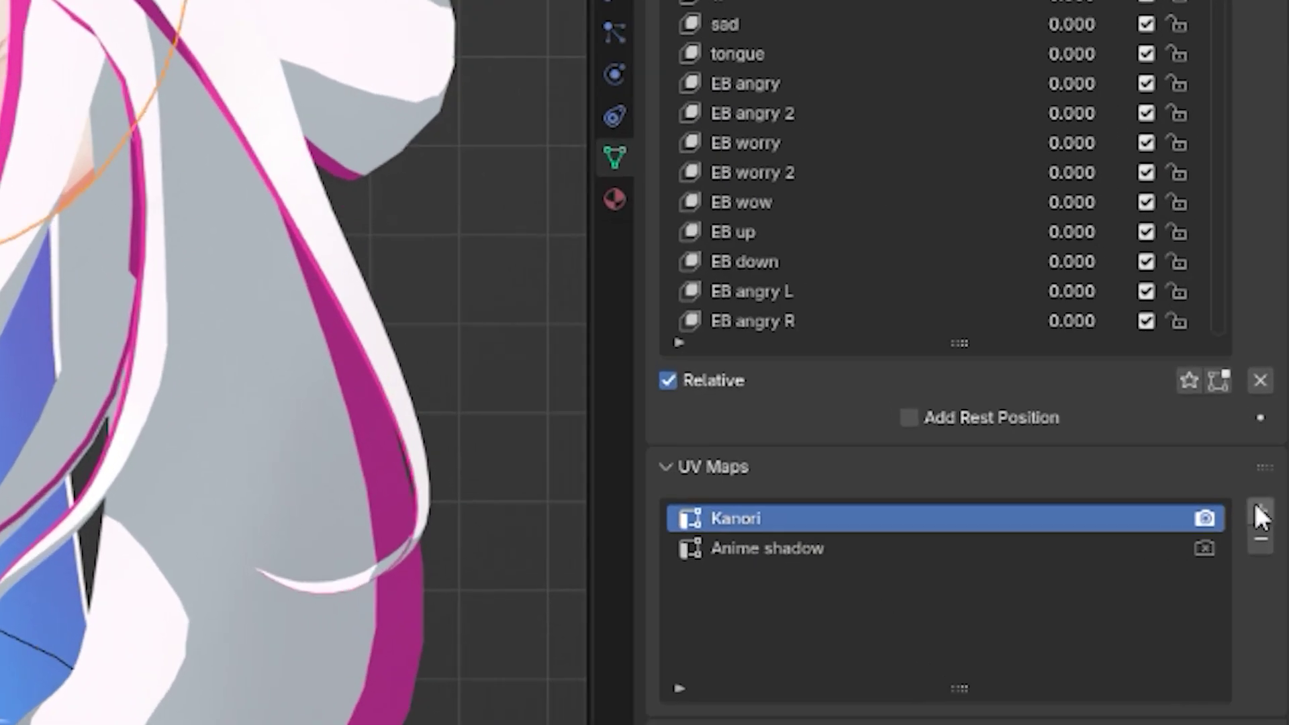
{"action": "left_click", "coordinate": [1260, 511]}
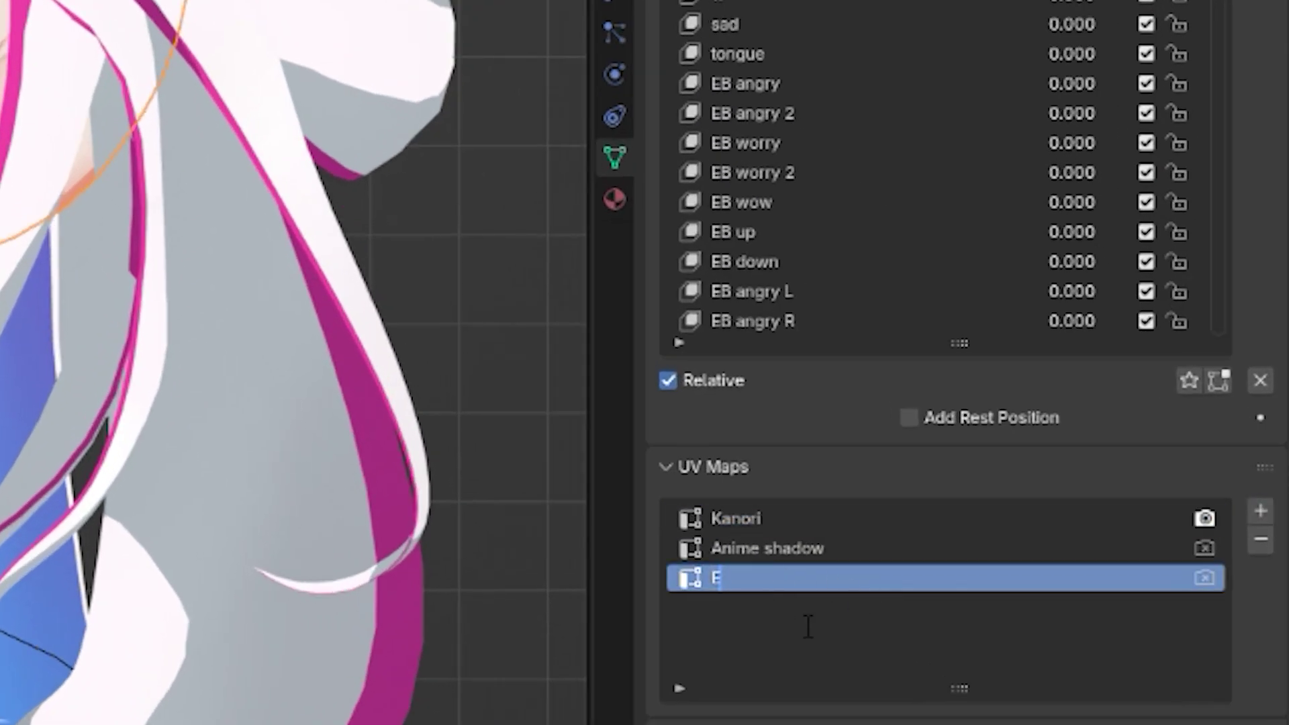
{"action": "key", "text": "Return"}
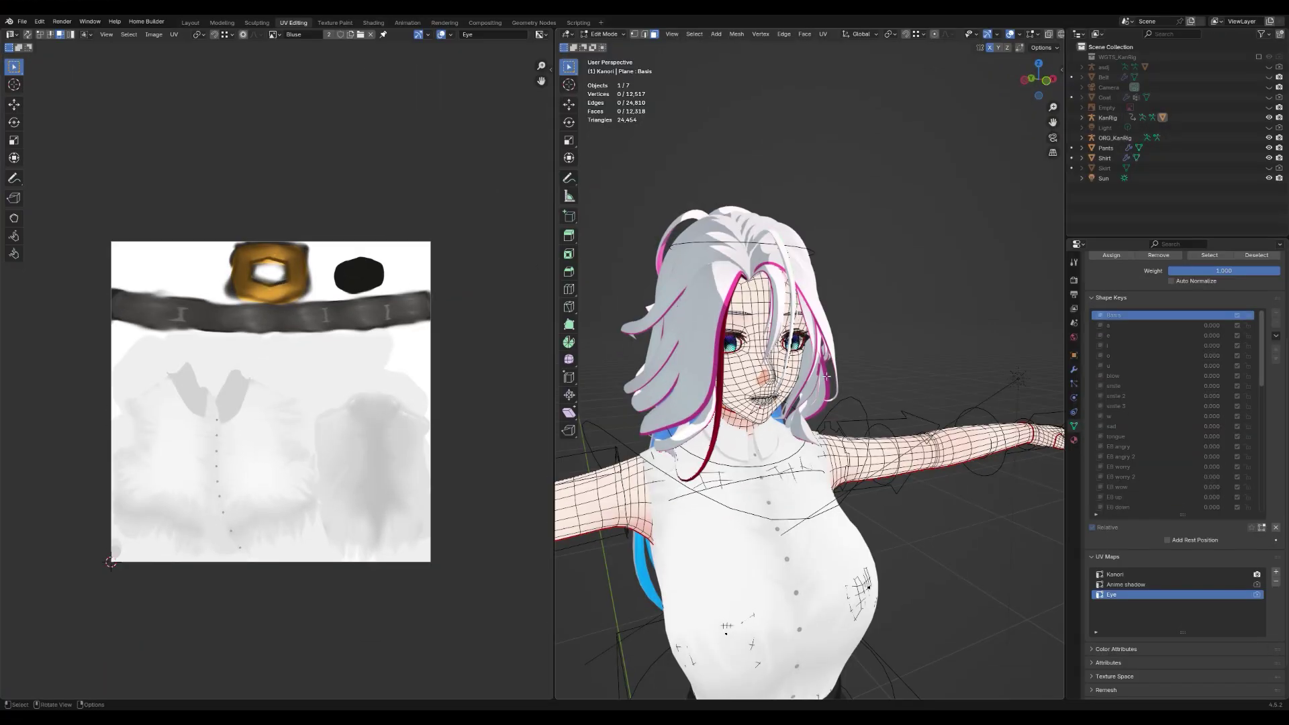
Step: Select the linked eye, eyelash and eyebrow faces and unwrap them in front view with Project from View
{"action": "key", "text": "KP_1"}
{"action": "scroll", "coordinate": [817, 365], "scroll_direction": "up", "scroll_amount": 5}
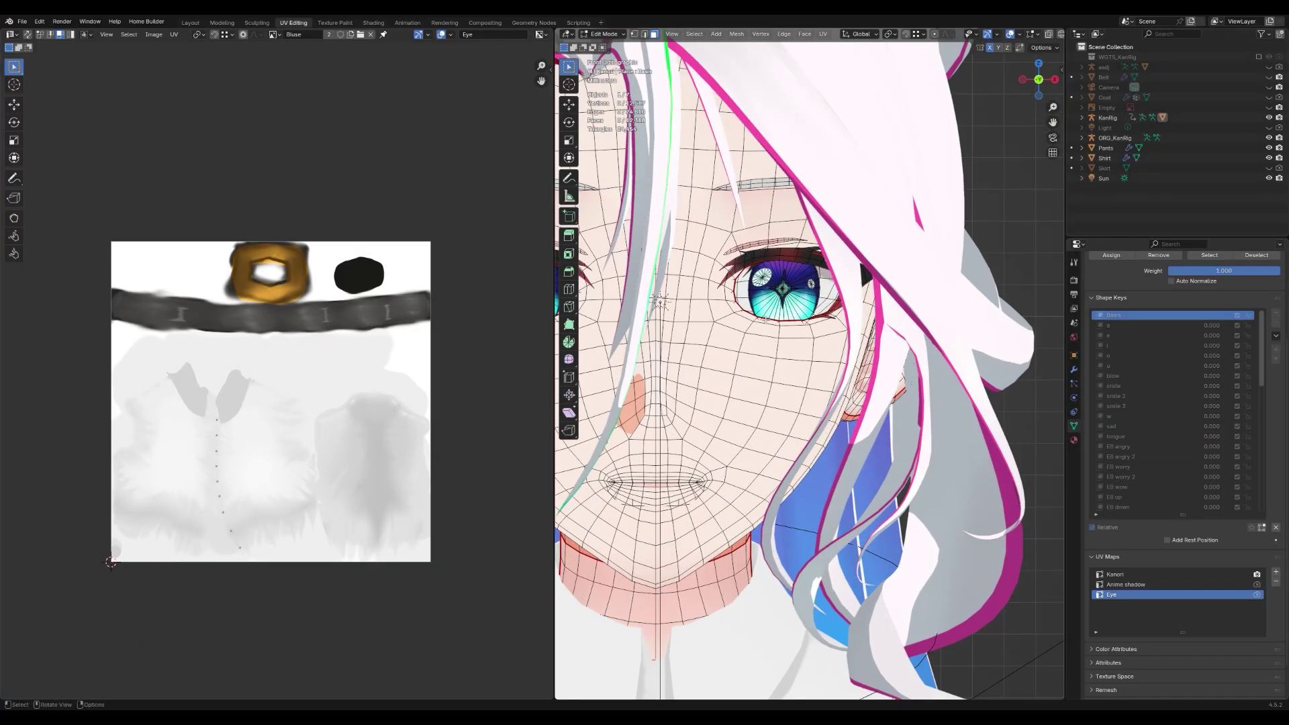
{"action": "scroll", "coordinate": [660, 300], "scroll_direction": "down", "scroll_amount": 3}
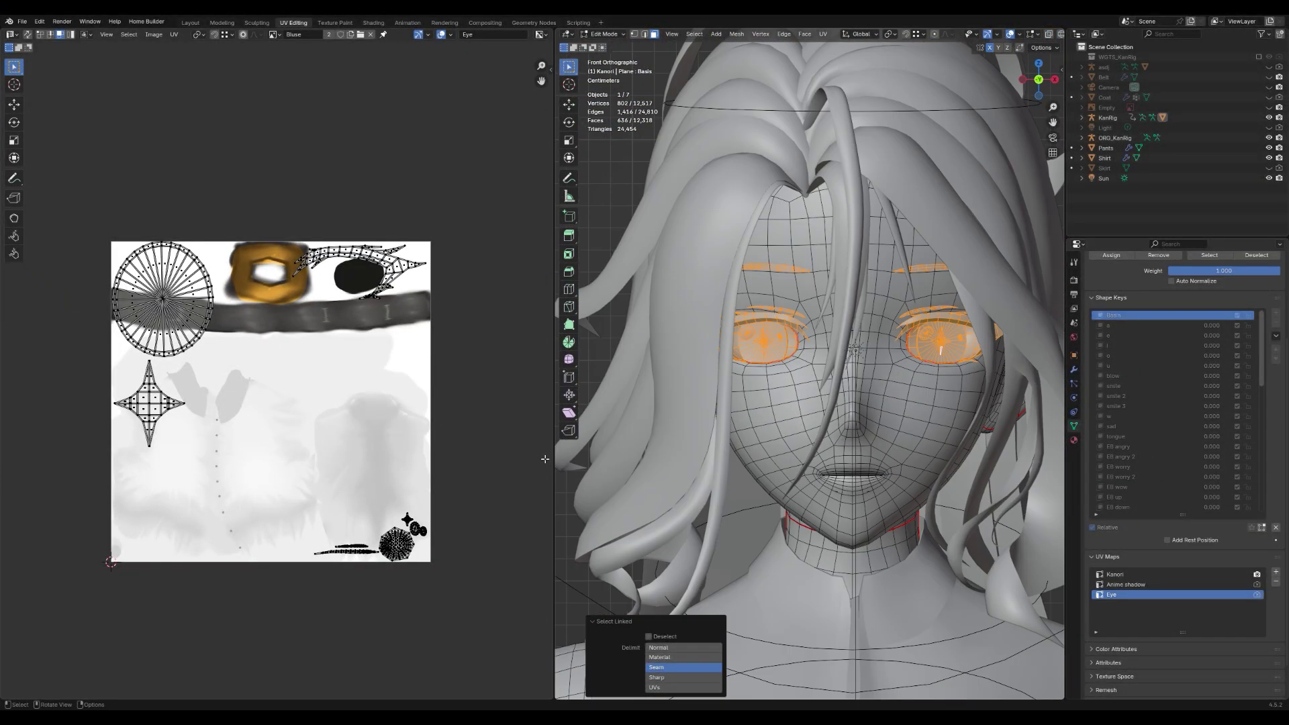
{"action": "scroll", "coordinate": [862, 458], "scroll_direction": "up", "scroll_amount": 2}
{"action": "key", "text": "u"}
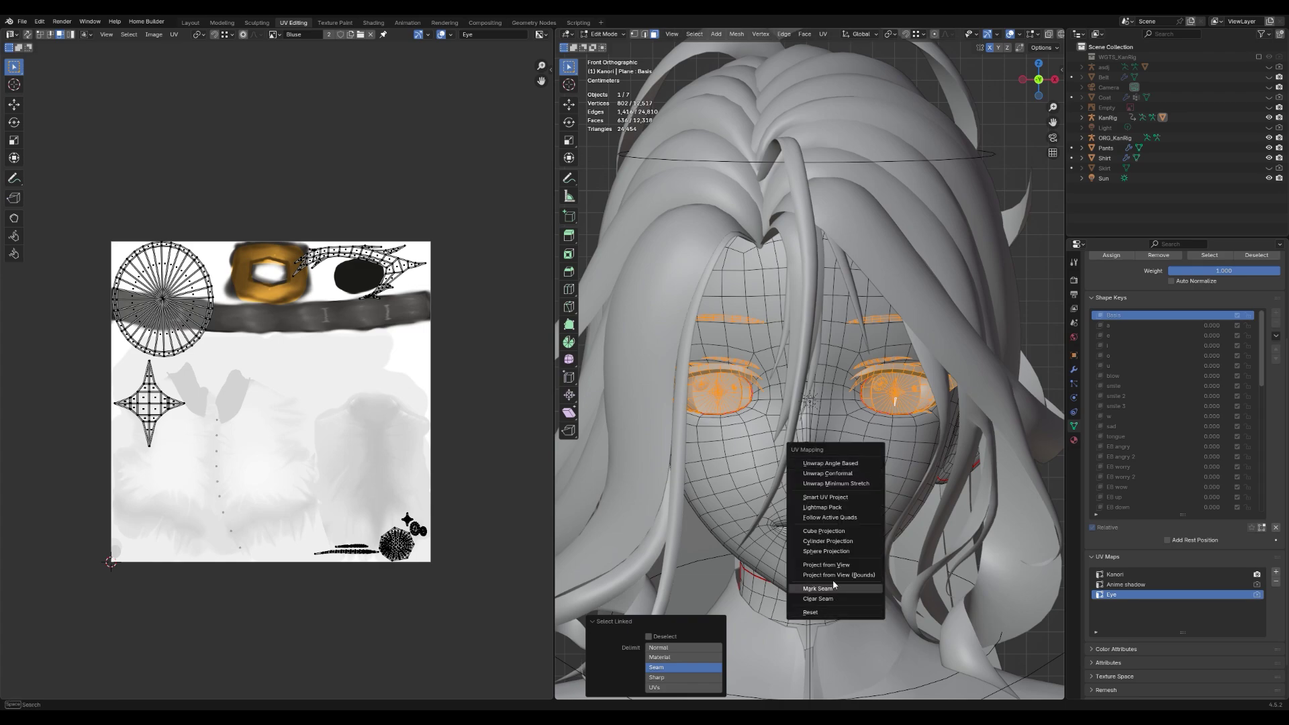
{"action": "left_click", "coordinate": [837, 569]}
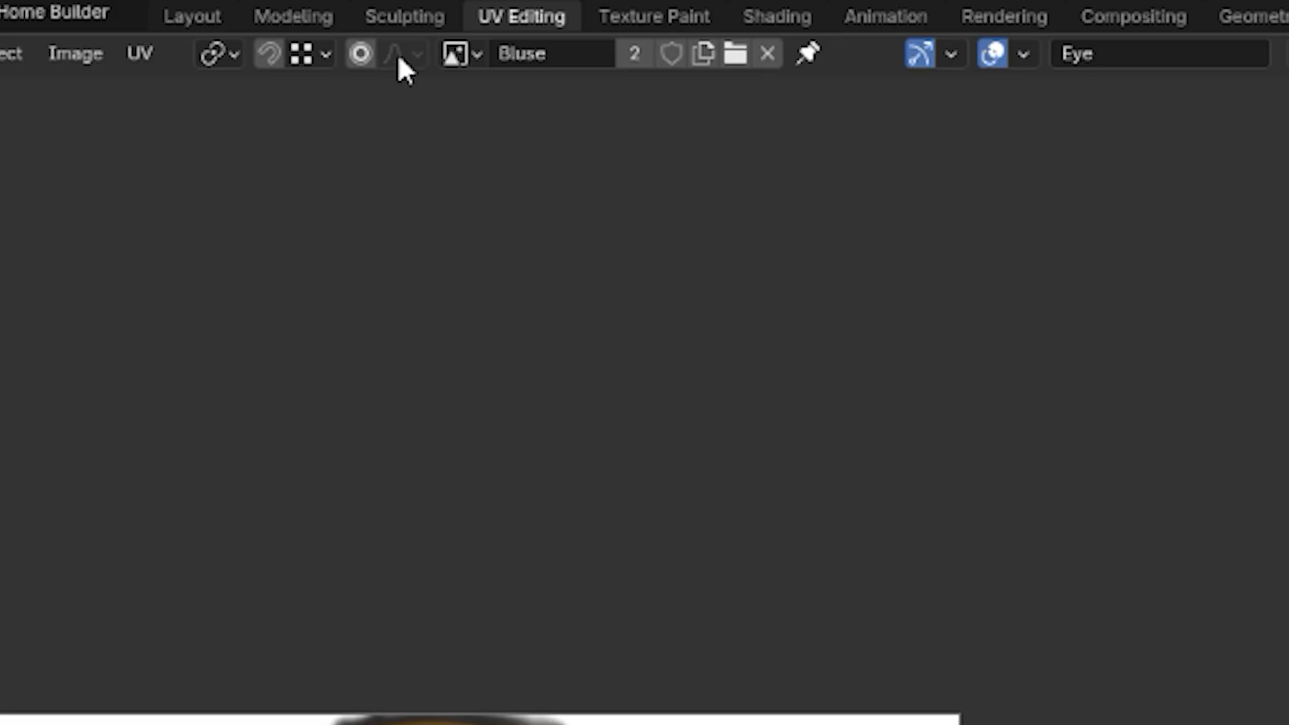
Step: Browse the available images, and create a new image with default settings in the Texture Paint workspace
{"action": "left_click", "coordinate": [458, 54]}
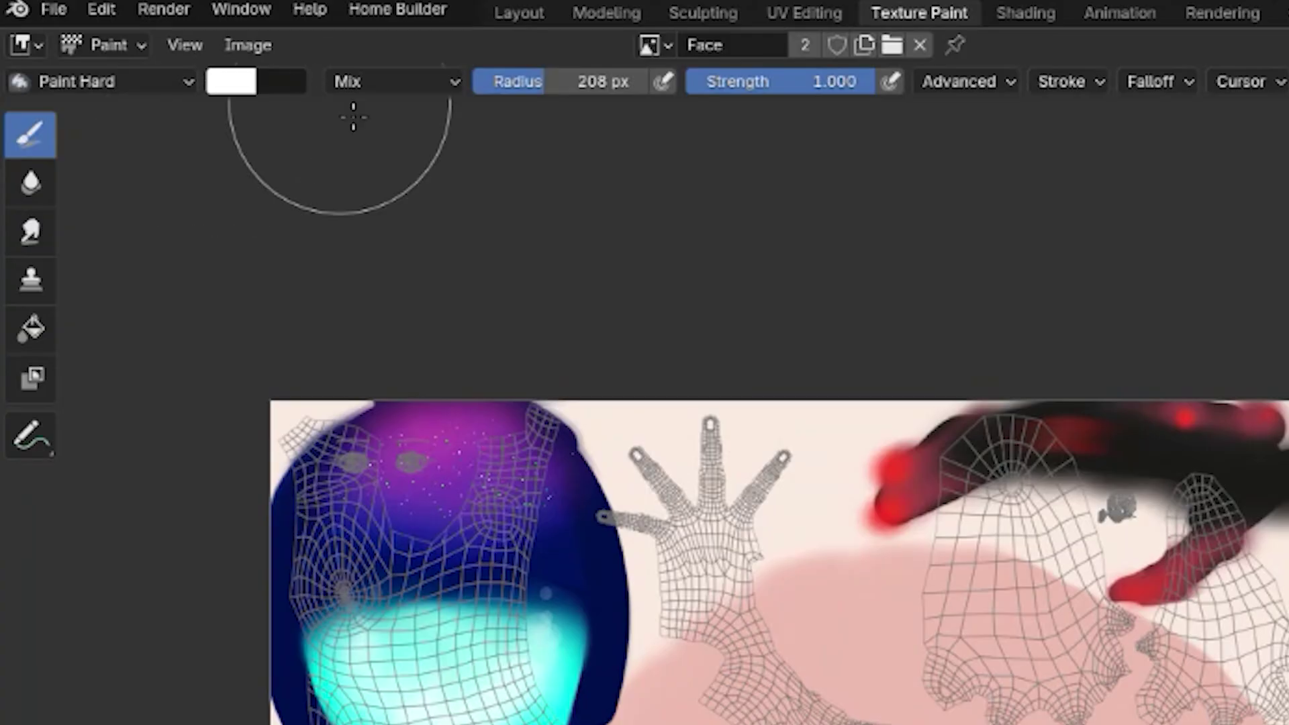
{"action": "key", "text": "alt+n"}
{"action": "key", "text": "Return"}
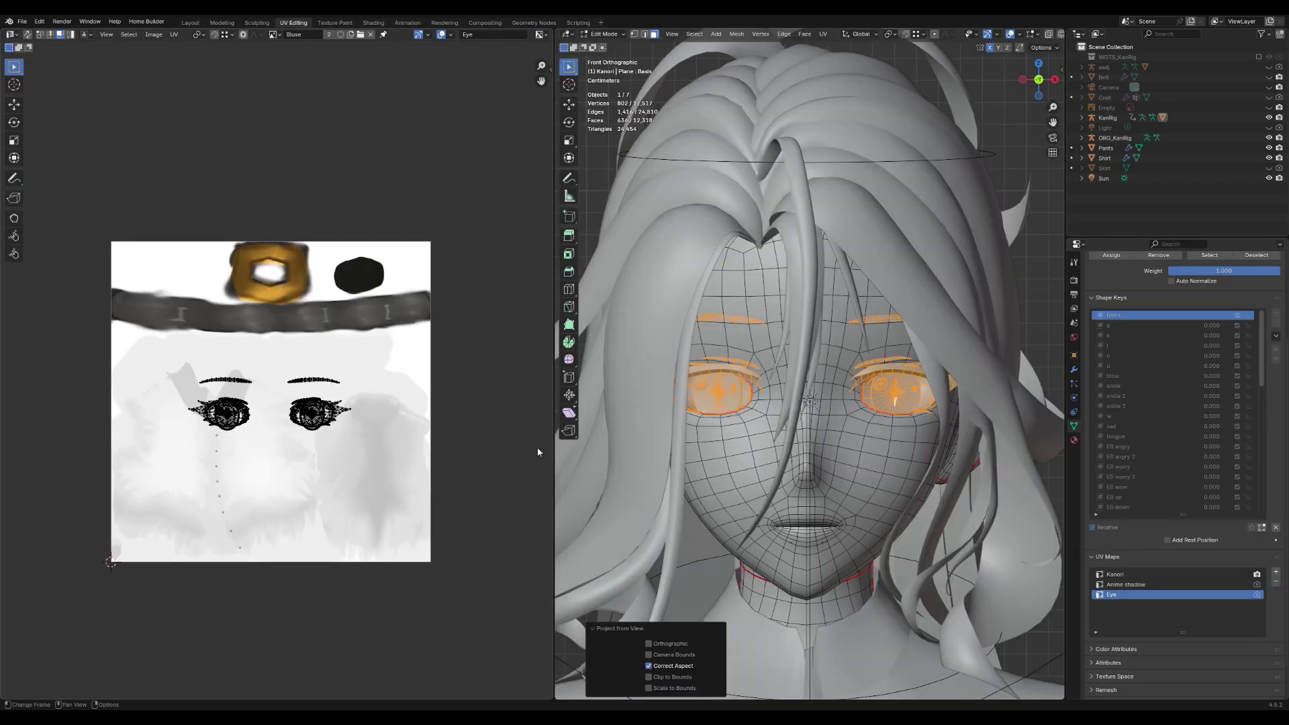
Step: Scale all the projected eye and eyebrow UVs down to fit within a plain white area of the Bluse texture
{"action": "key", "text": "a"}
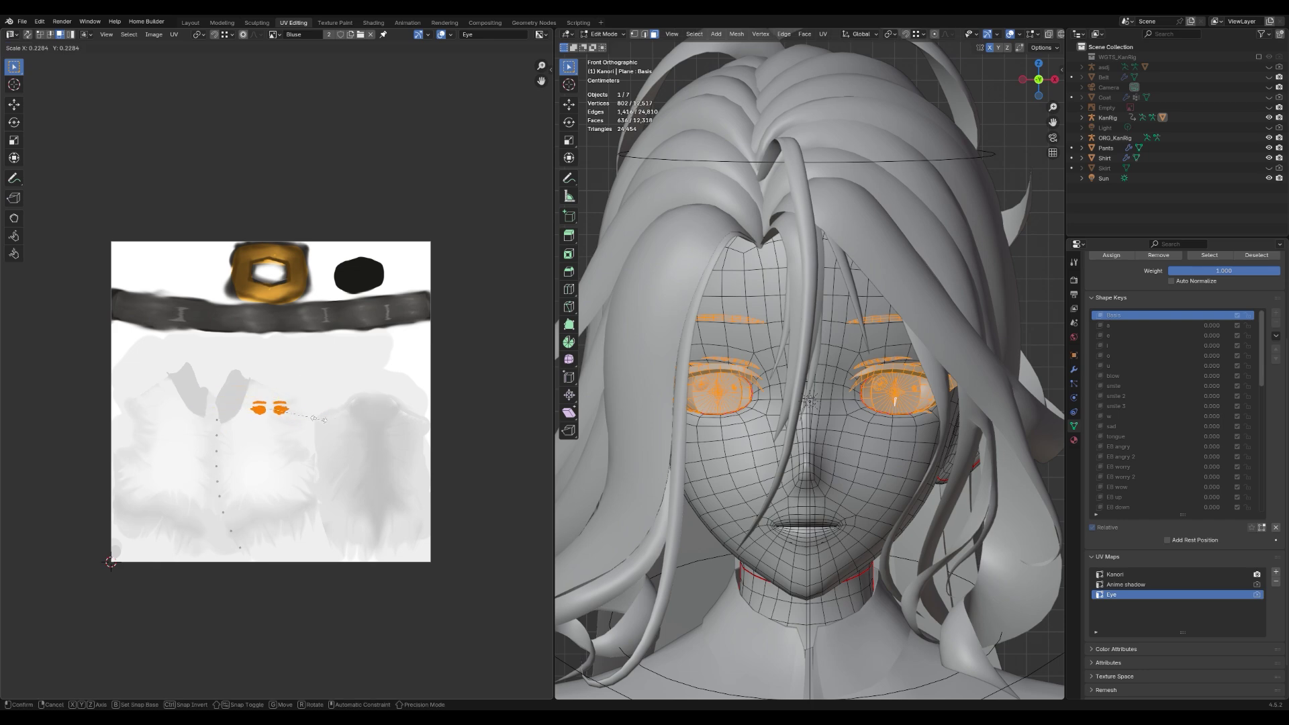
{"action": "left_click", "coordinate": [321, 428]}
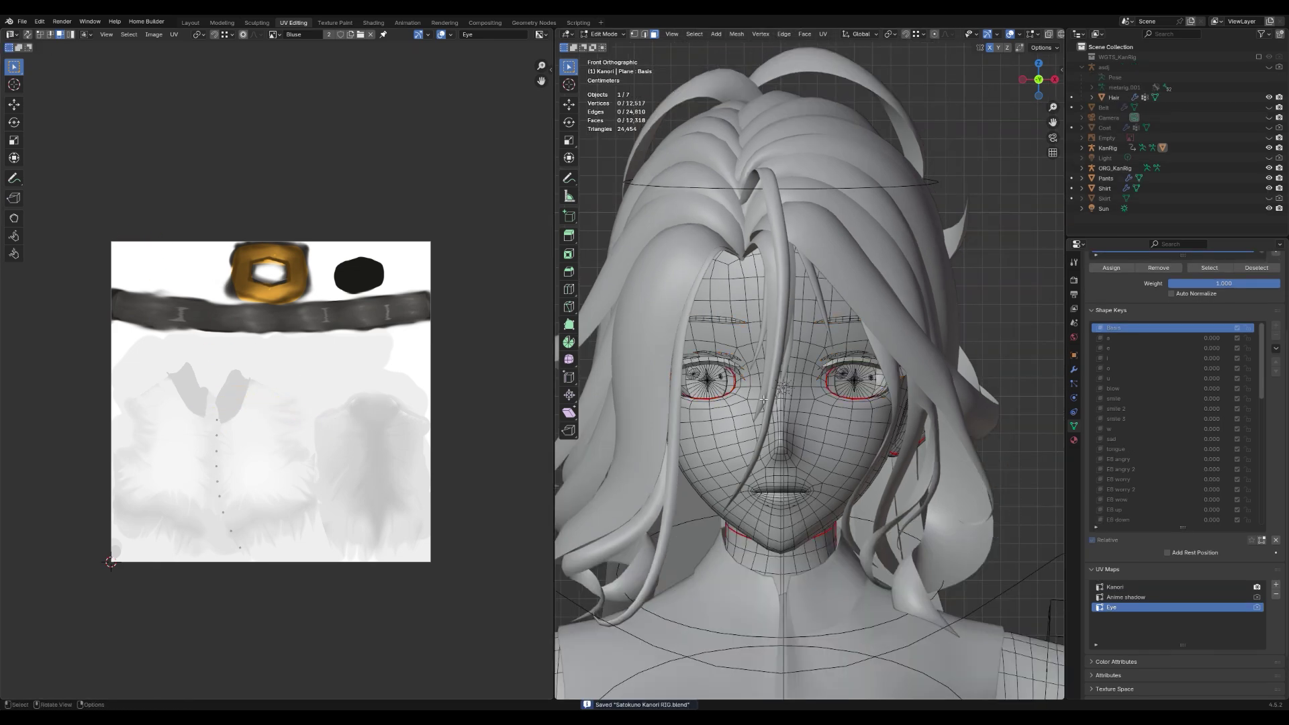
Step: Hide the Hair object and select the linked face, head and ear faces of the Kanori mesh
{"action": "left_click", "coordinate": [1269, 97]}
{"action": "key", "text": "l"}
{"action": "key", "text": "l"}
{"action": "key", "text": "l"}
{"action": "middle_click_drag", "start_coordinate": [982, 417], "coordinate": [1048, 430]}
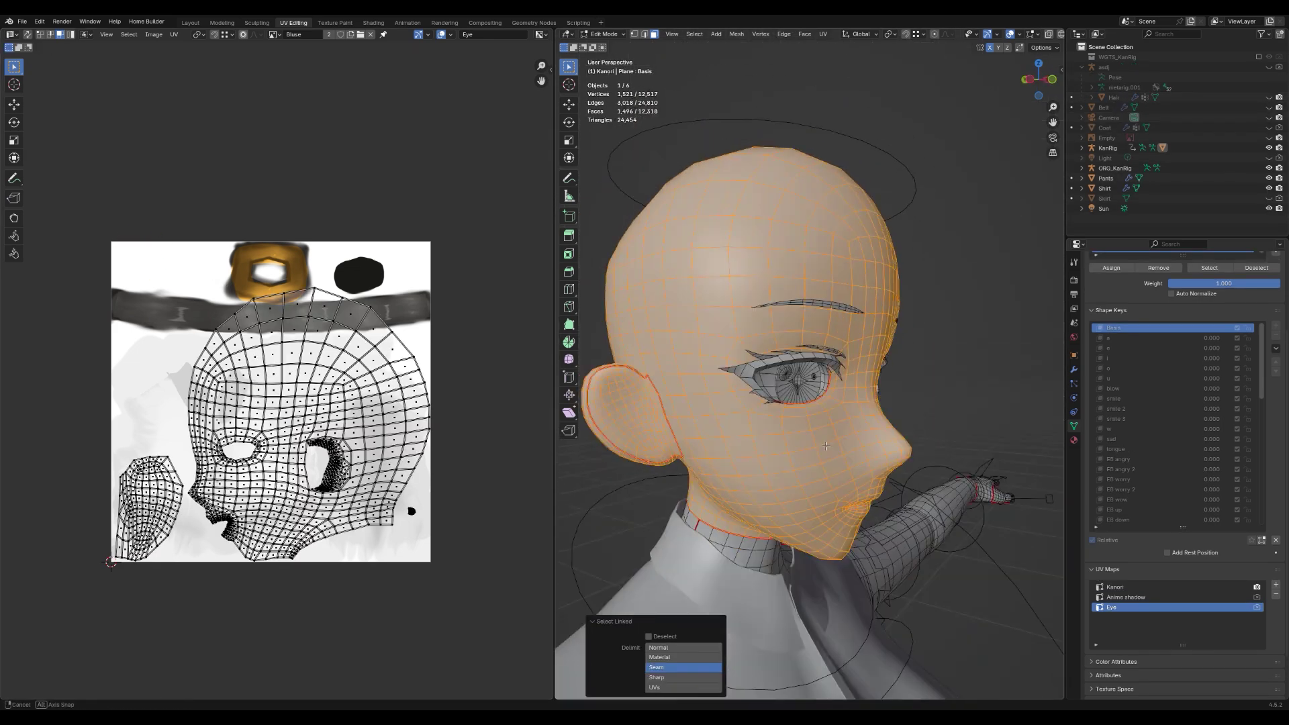
Step: Scale down the face UVs, move them onto the black spot of the Bluse texture, and leave Edit Mode
{"action": "key", "text": "KP_1"}
{"action": "key", "text": "a"}
{"action": "key", "text": "s"}
{"action": "left_click", "coordinate": [288, 470]}
{"action": "key", "text": "g"}
{"action": "left_click", "coordinate": [392, 305]}
{"action": "key", "text": "Tab"}
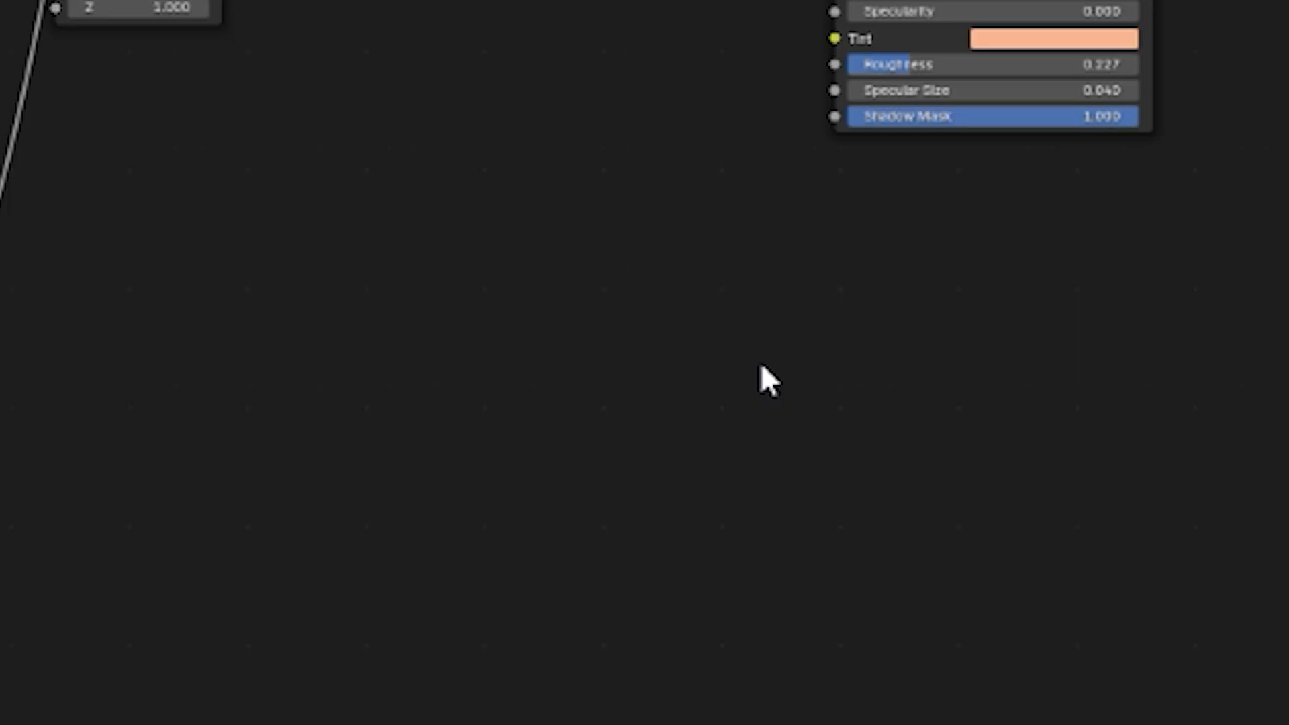
Step: Add a UV Map node and an Image Texture node beside it in the Face material
{"action": "key", "text": "F3"}
{"action": "type", "text": "uv"}
{"action": "key", "text": "Return"}
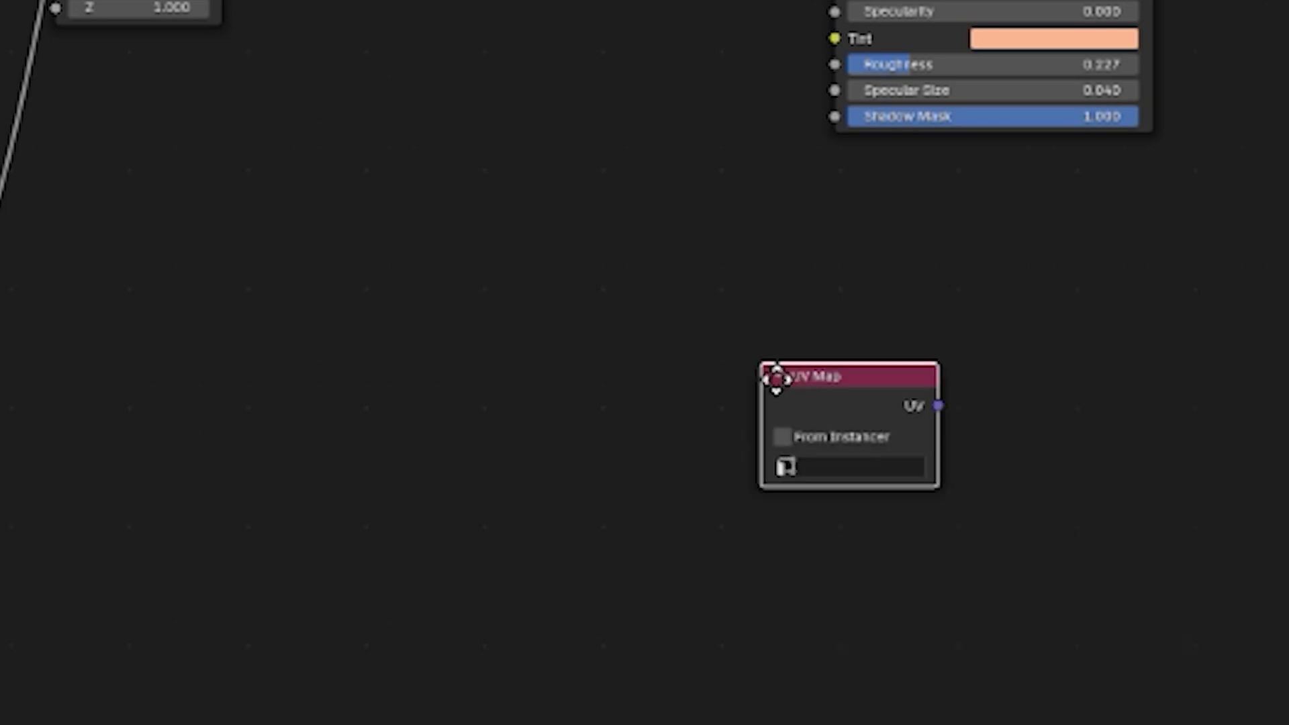
{"action": "left_click", "coordinate": [85, 317]}
{"action": "key", "text": "F3"}
{"action": "type", "text": "im"}
{"action": "key", "text": "Return"}
{"action": "left_click", "coordinate": [369, 292]}
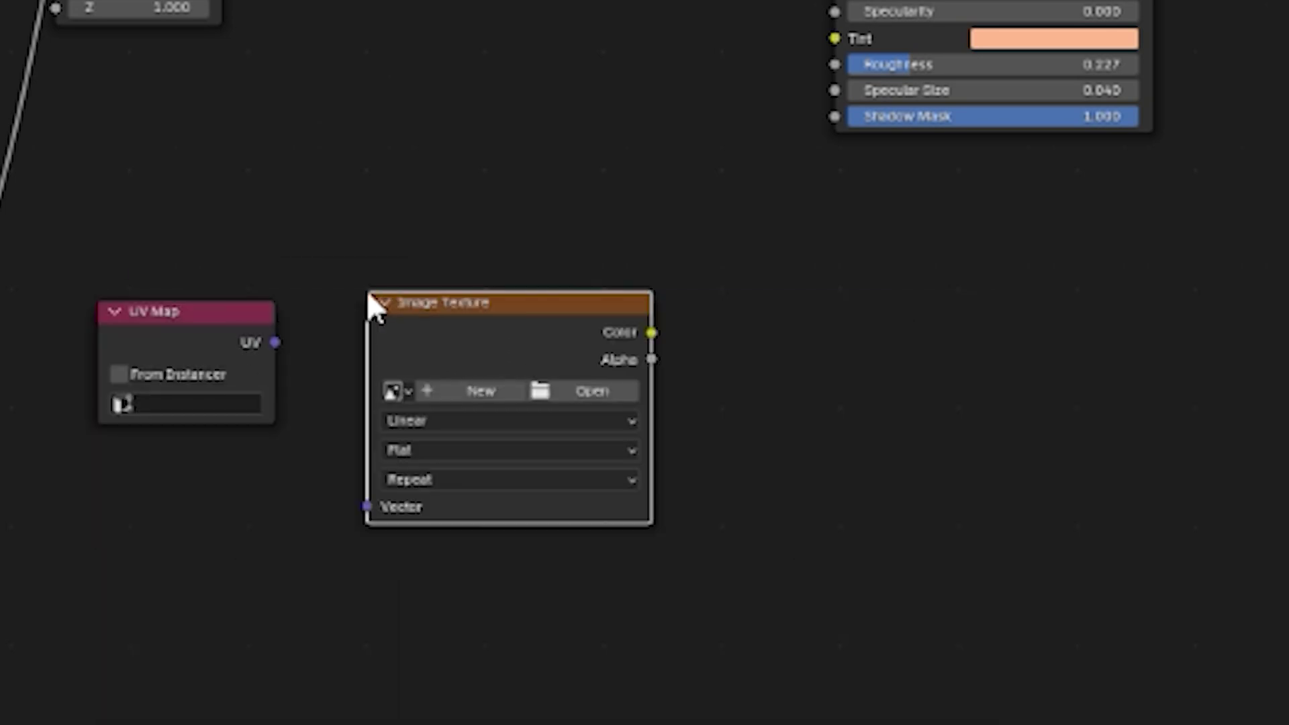
Step: Add an AOV Output node beside the Image Texture node and place a duplicate of it above
{"action": "key", "text": "F3"}
{"action": "type", "text": "aov"}
{"action": "key", "text": "Return"}
{"action": "left_click", "coordinate": [890, 363]}
{"action": "key", "text": "shift+d"}
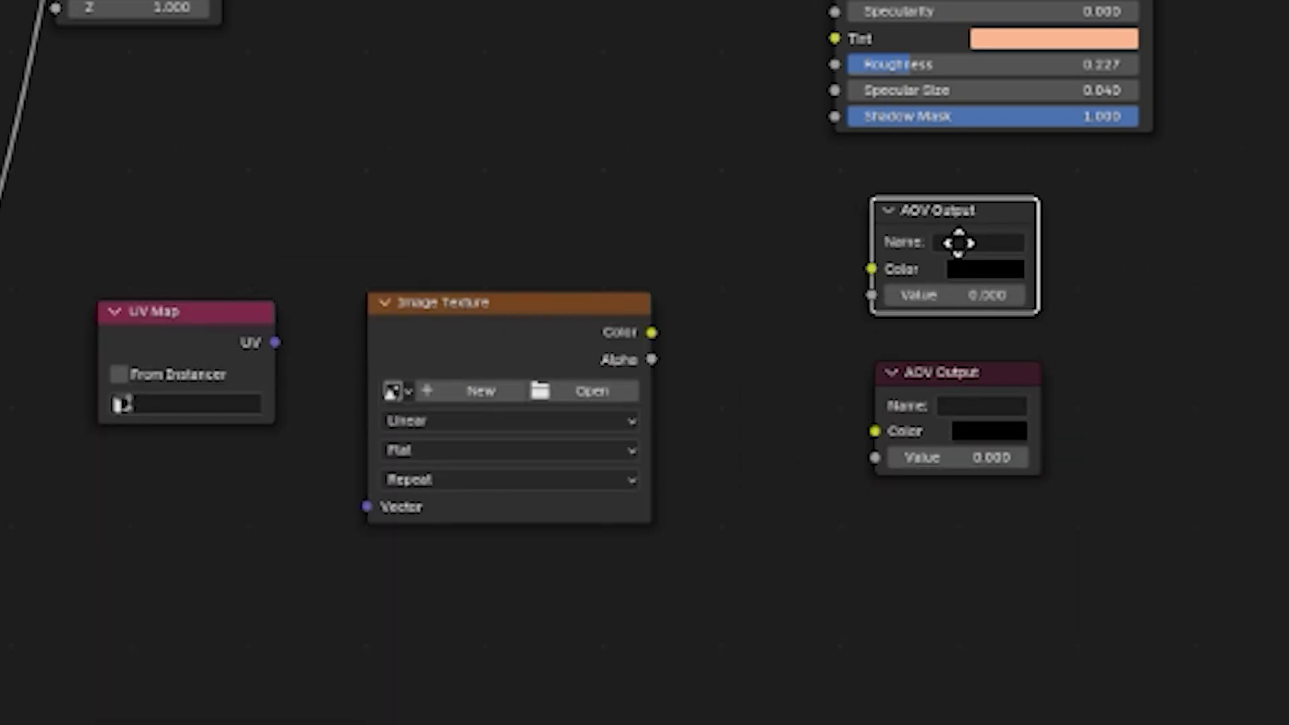
{"action": "left_click", "coordinate": [959, 241]}
Step: Set the UV Map node to Eye, feed it into the Image Texture node using Bluse, and preview the mask
{"action": "scroll", "coordinate": [458, 464], "scroll_direction": "up", "scroll_amount": 2}
{"action": "left_click", "coordinate": [457, 465]}
{"action": "left_click", "coordinate": [389, 548]}
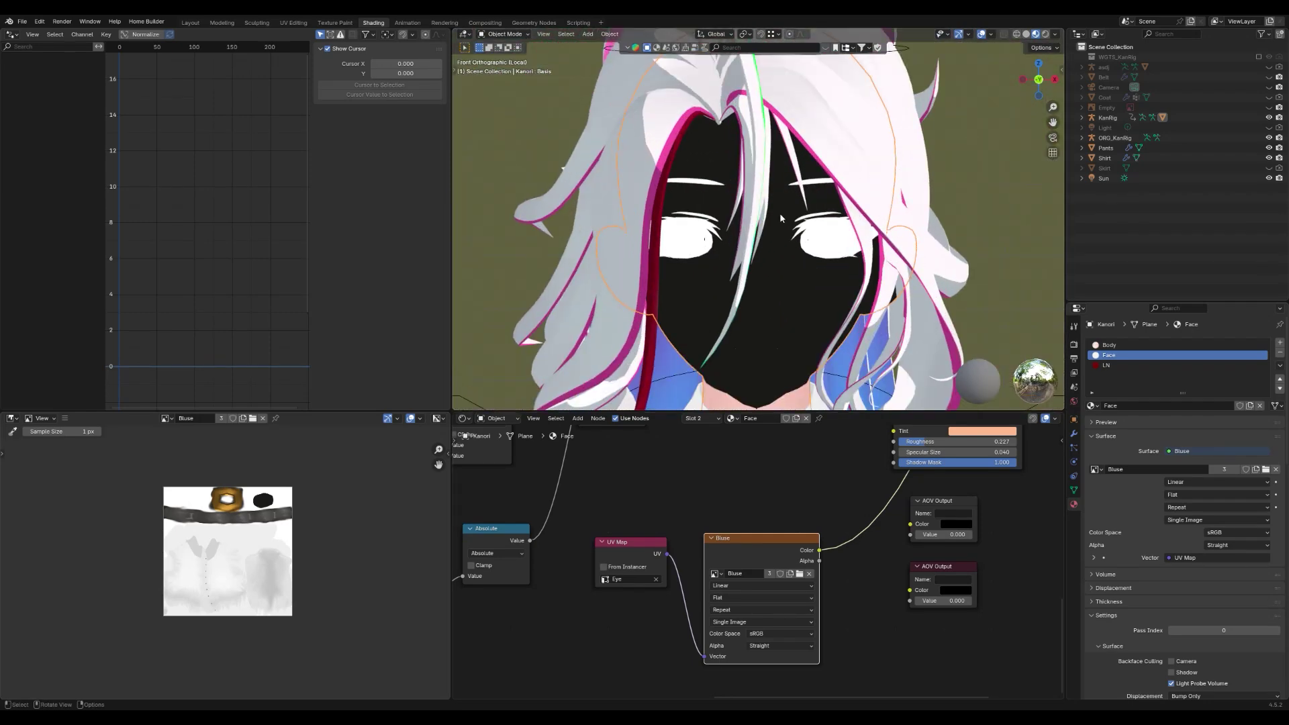
{"action": "scroll", "coordinate": [801, 266], "scroll_direction": "down", "scroll_amount": 4}
{"action": "scroll", "coordinate": [739, 534], "scroll_direction": "down", "scroll_amount": 8}
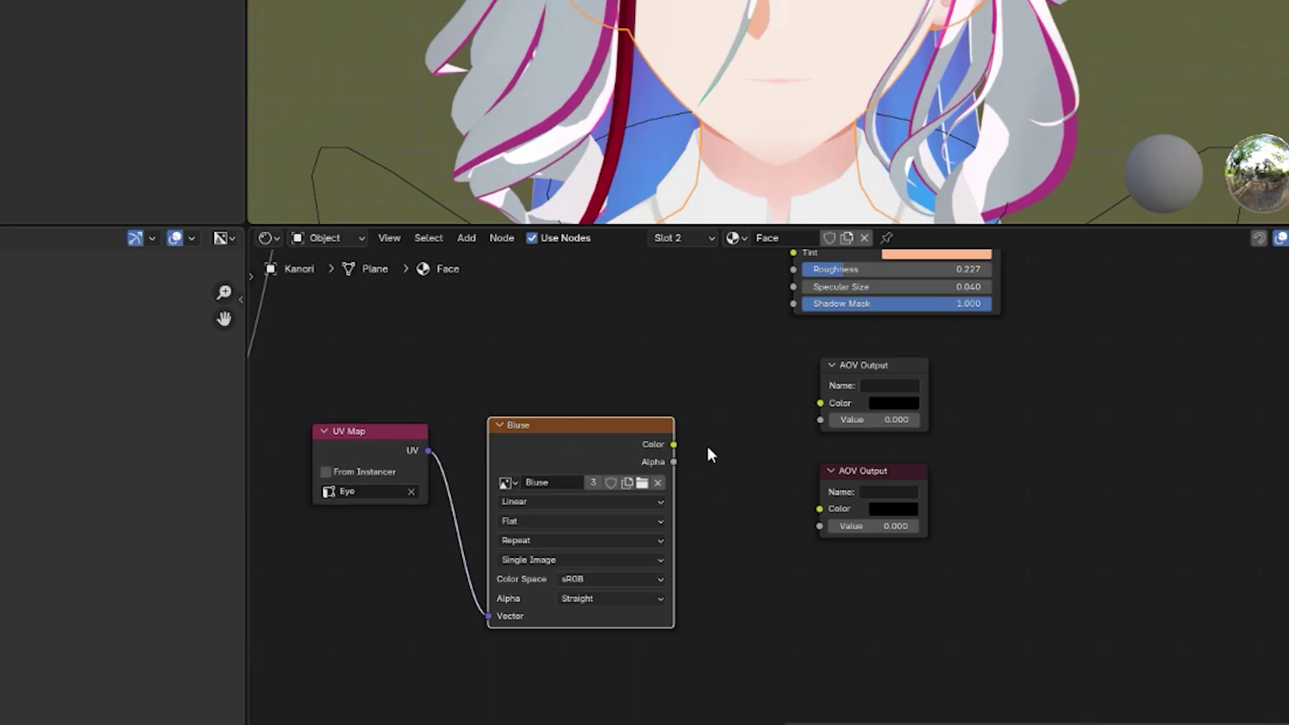
Step: Link the Bluse texture's Color output to the Value input of the lower AOV Output node
{"action": "left_click_drag", "start_coordinate": [698, 409], "coordinate": [811, 525]}
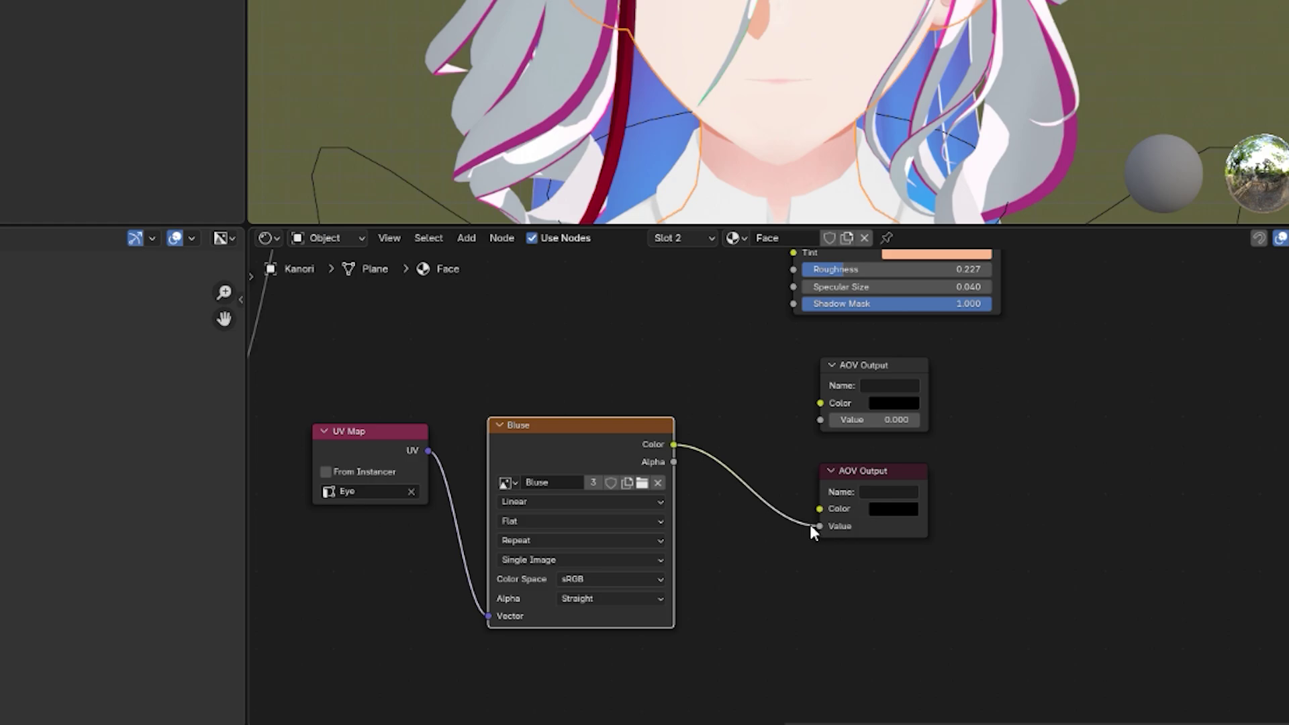
{"action": "scroll", "coordinate": [810, 526], "scroll_direction": "down", "scroll_amount": 6}
{"action": "scroll", "coordinate": [759, 530], "scroll_direction": "up", "scroll_amount": 5}
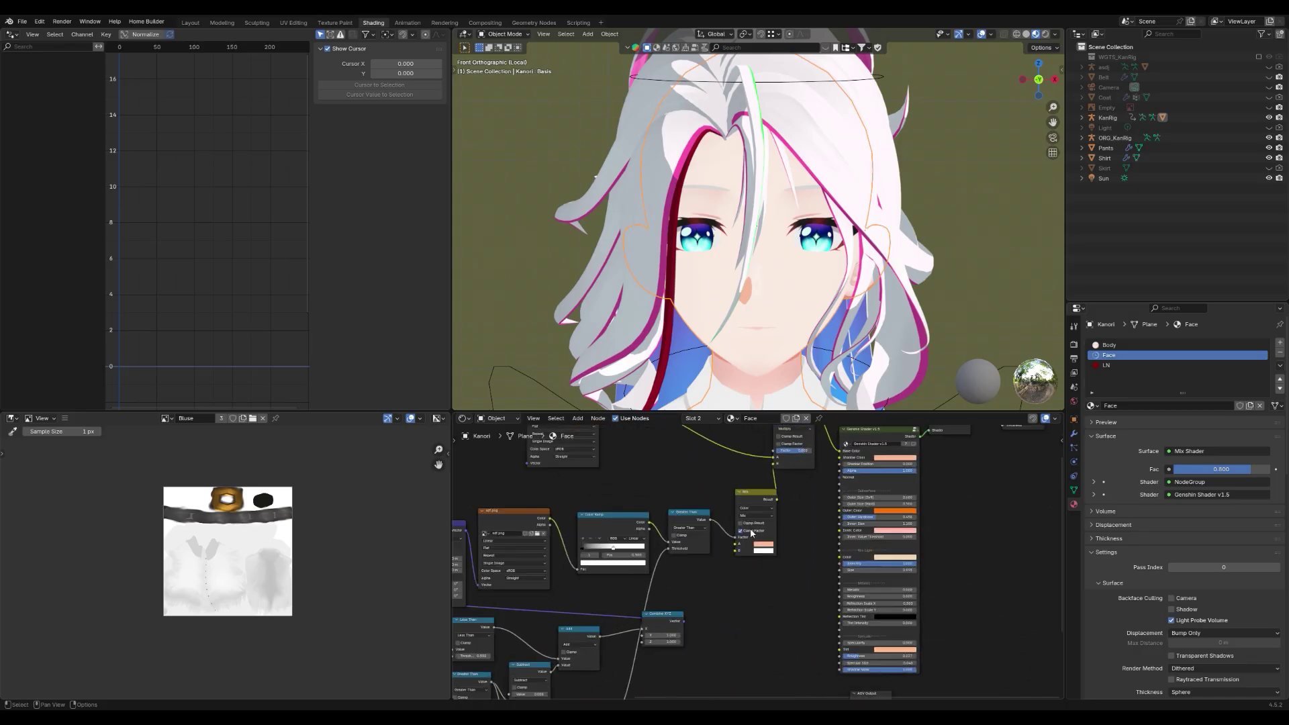
Step: Preview the Face texture and the Multiply node, and link the Multiply result to the upper AOV Output's Color input
{"action": "left_click_drag", "start_coordinate": [753, 504], "coordinate": [739, 500]}
{"action": "middle_click_drag", "start_coordinate": [796, 480], "coordinate": [853, 543]}
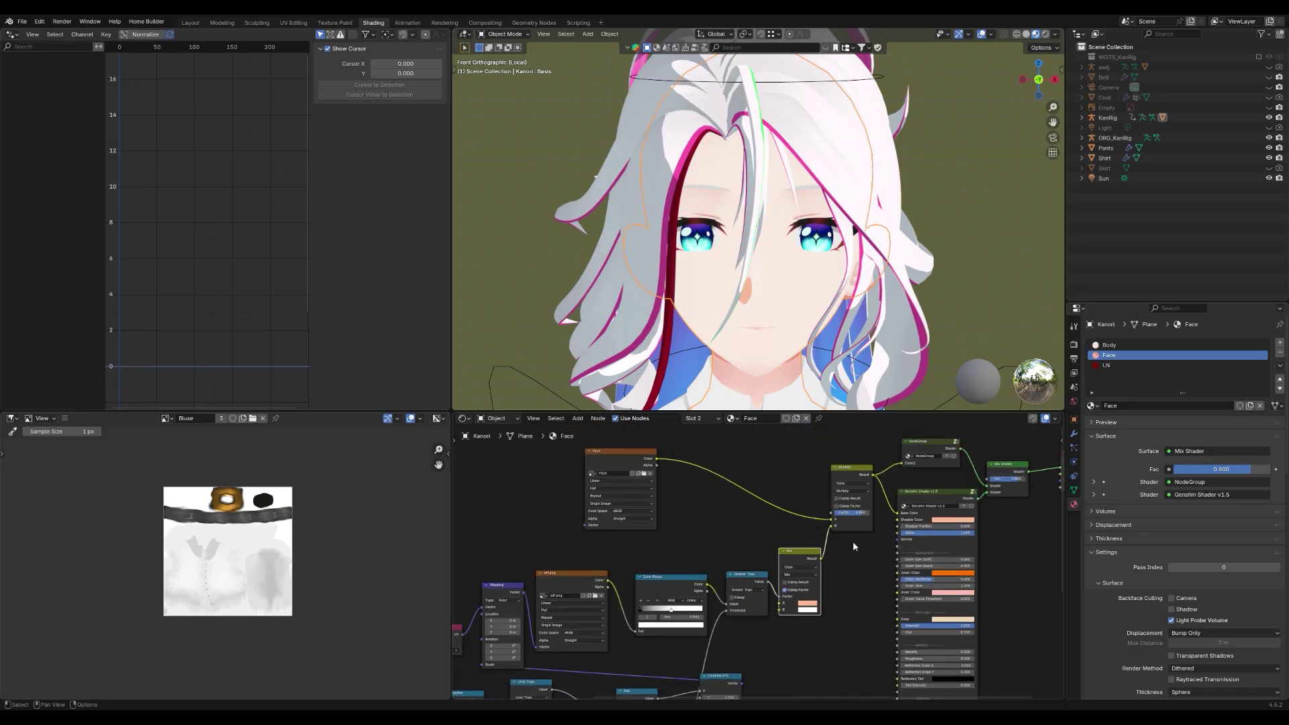
{"action": "left_click", "coordinate": [643, 461], "text": "ctrl+shift"}
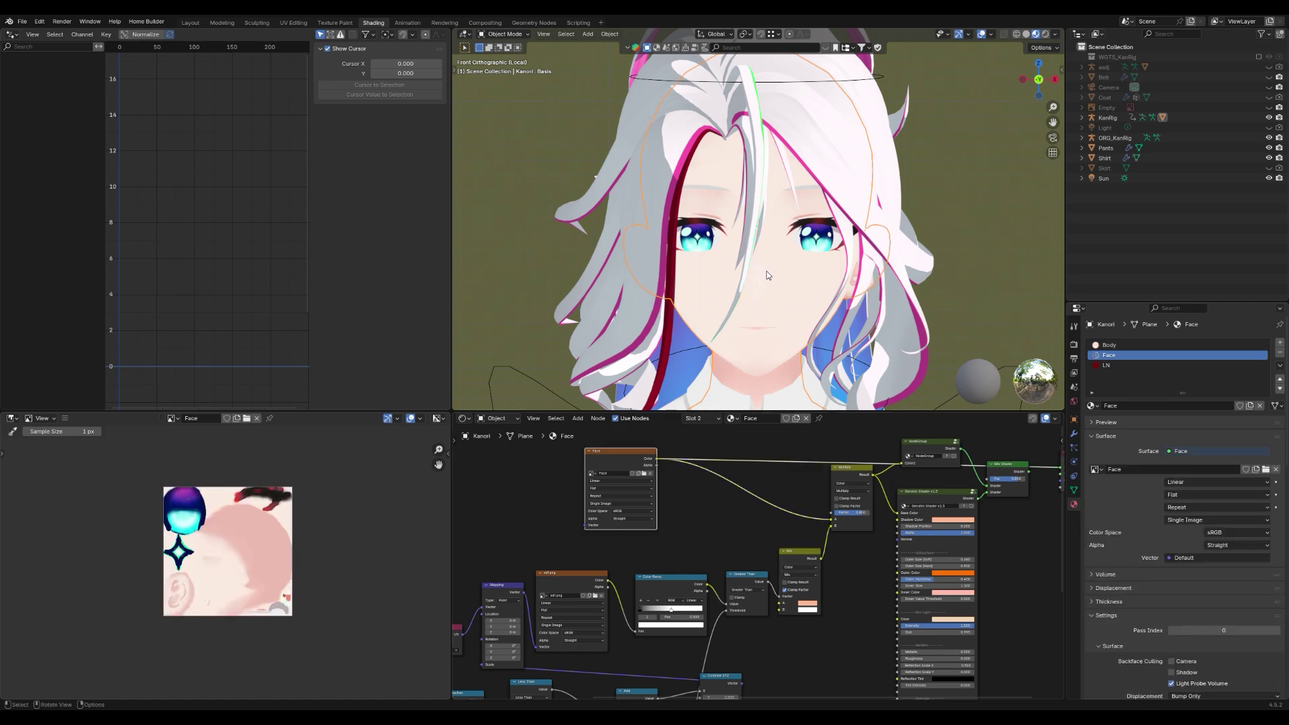
{"action": "middle_click_drag", "start_coordinate": [791, 558], "coordinate": [736, 497]}
{"action": "left_click", "coordinate": [735, 498], "text": "ctrl+shift"}
{"action": "left_click", "coordinate": [1105, 177]}
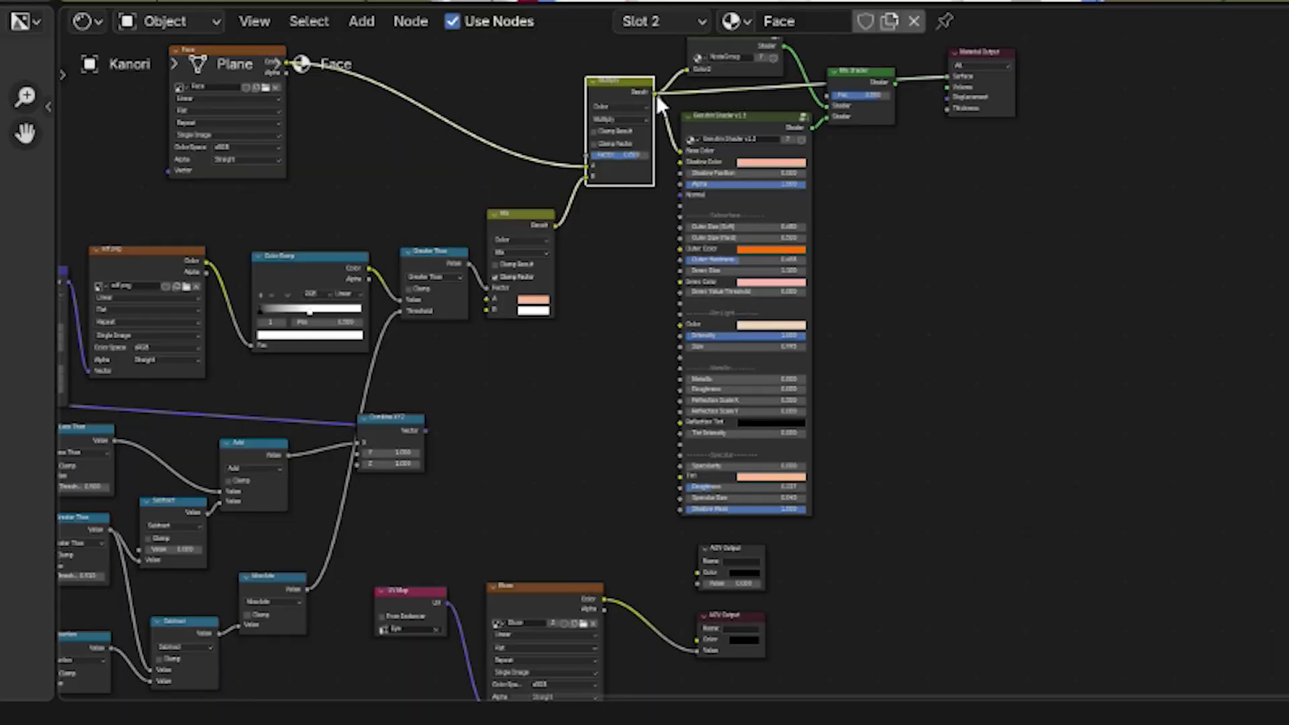
{"action": "left_click_drag", "start_coordinate": [654, 93], "coordinate": [688, 579]}
{"action": "scroll", "coordinate": [803, 379], "scroll_direction": "up", "scroll_amount": 10}
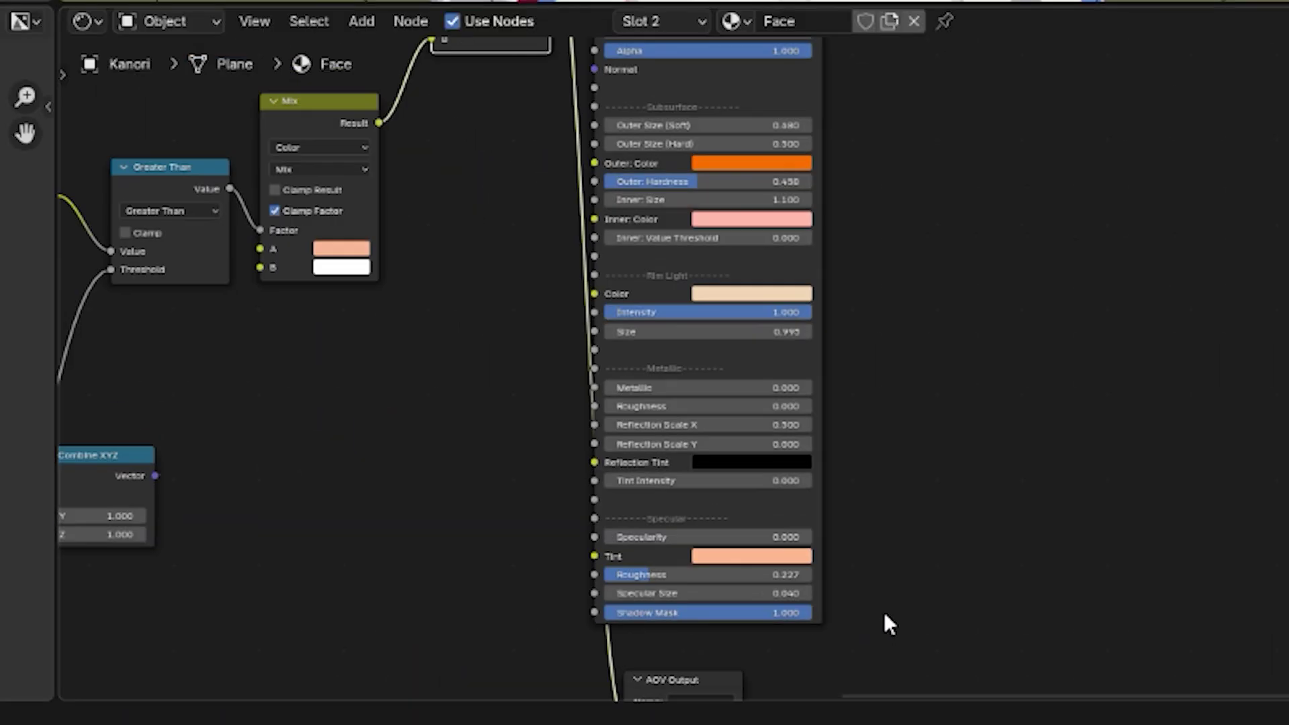
{"action": "middle_click_drag", "start_coordinate": [883, 619], "coordinate": [1066, 192]}
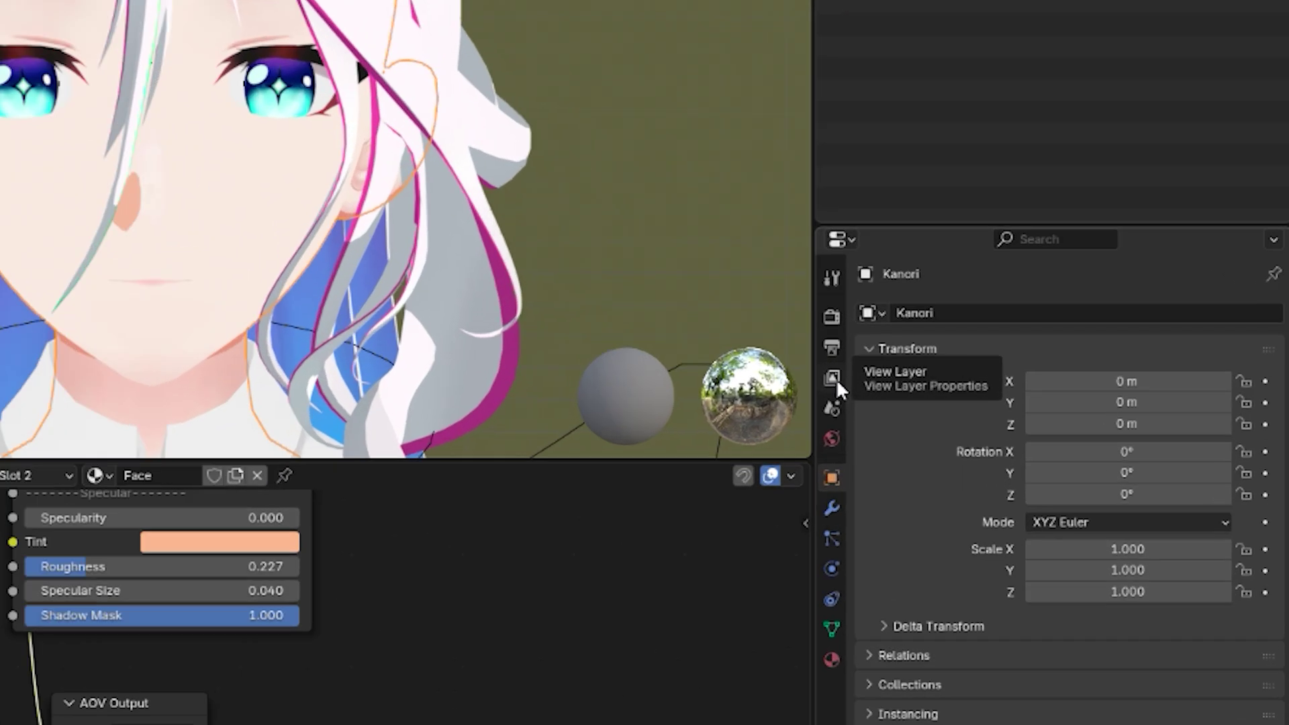
Step: Add two shader AOVs to the view layer, a Color one named EYE C and a Value one named EYE V
{"action": "left_click", "coordinate": [1074, 373]}
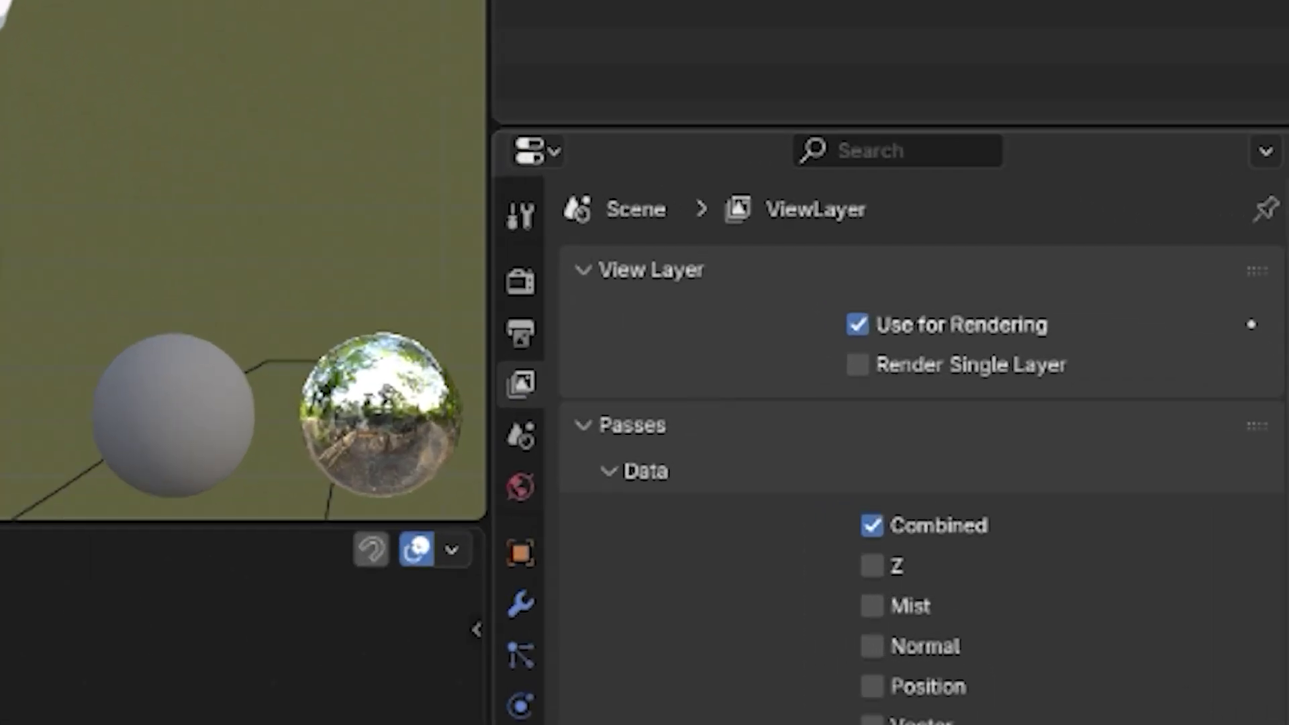
{"action": "scroll", "coordinate": [1118, 615], "scroll_direction": "down", "scroll_amount": 10}
{"action": "left_click", "coordinate": [1248, 454]}
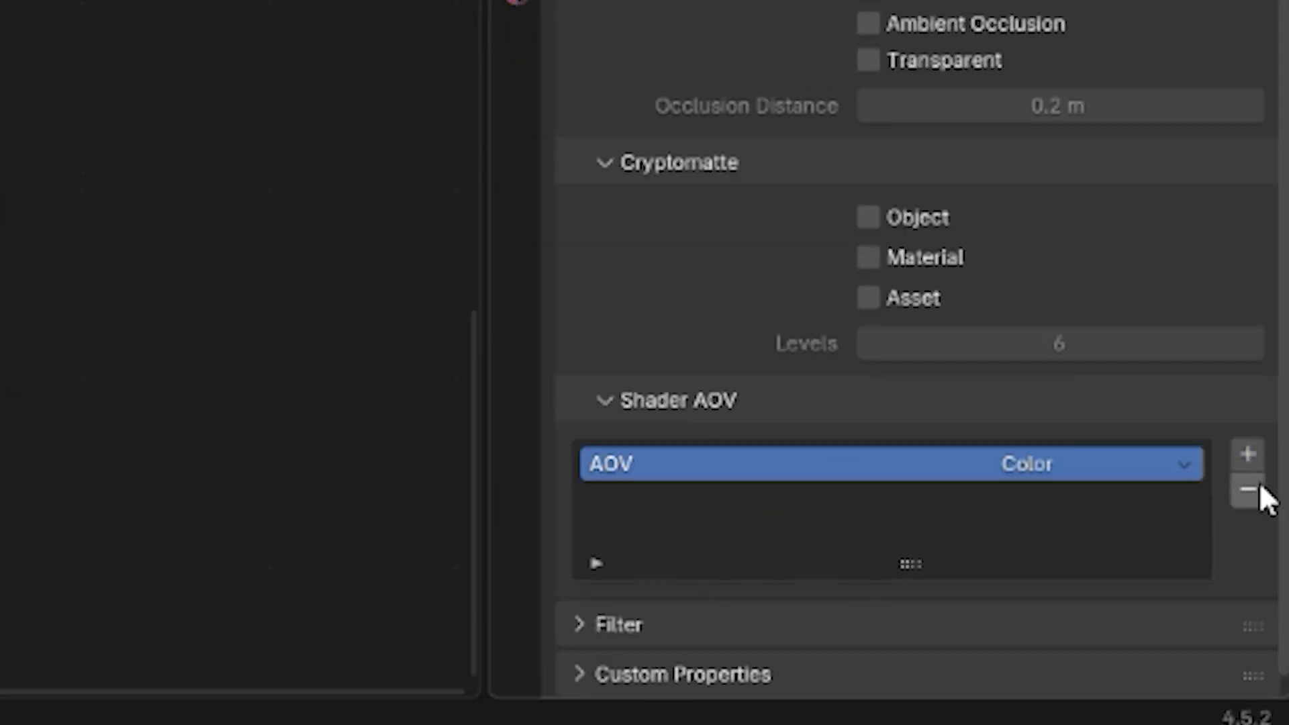
{"action": "left_click", "coordinate": [1248, 454]}
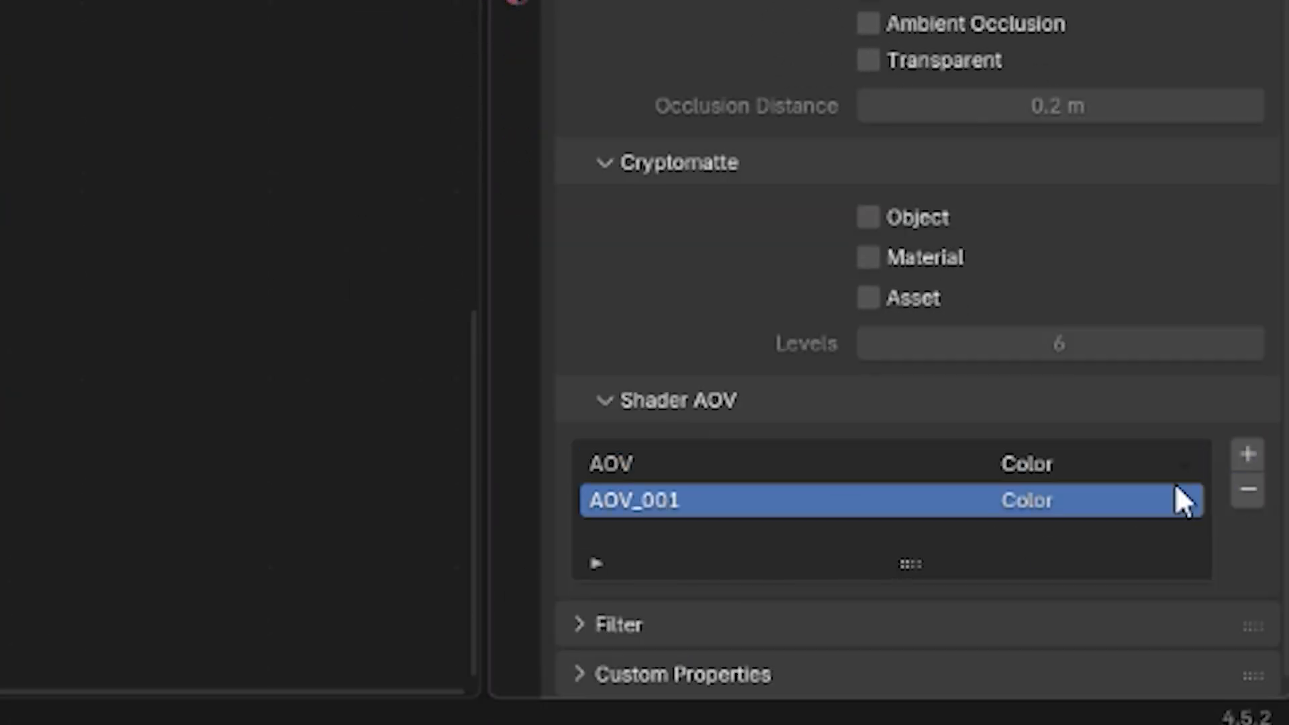
{"action": "left_click", "coordinate": [1034, 502]}
{"action": "left_click", "coordinate": [1059, 636]}
{"action": "double_click", "coordinate": [702, 464]}
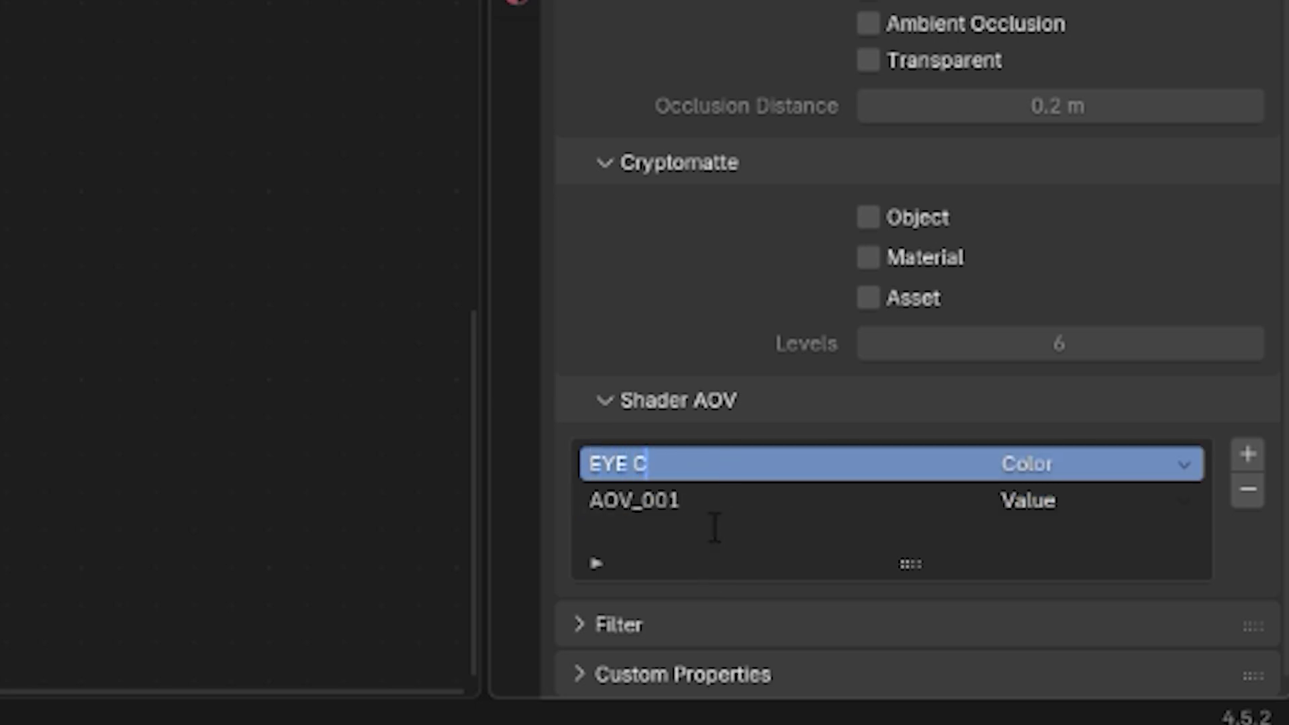
{"action": "key", "text": "Tab"}
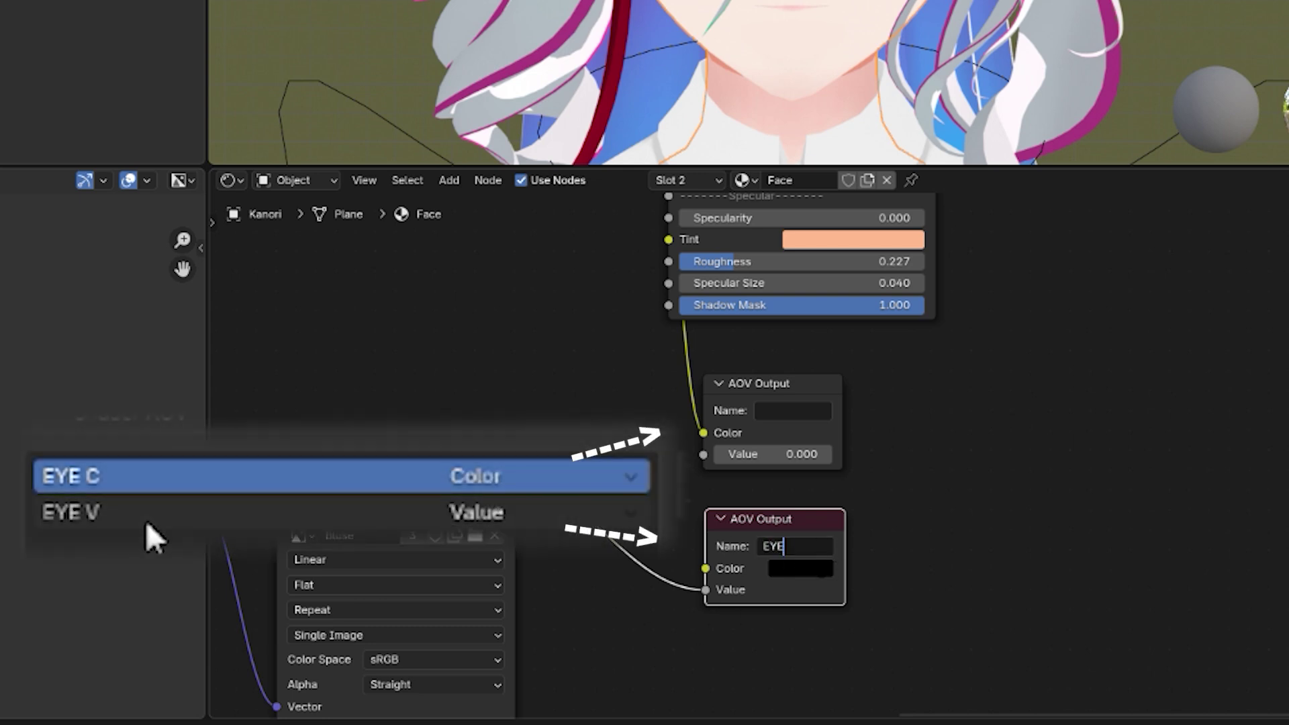
Step: Name the upper AOV Output node EYE C and the lower one EYE V
{"action": "left_click", "coordinate": [814, 418]}
{"action": "type", "text": "EYE C"}
{"action": "key", "text": "Return"}
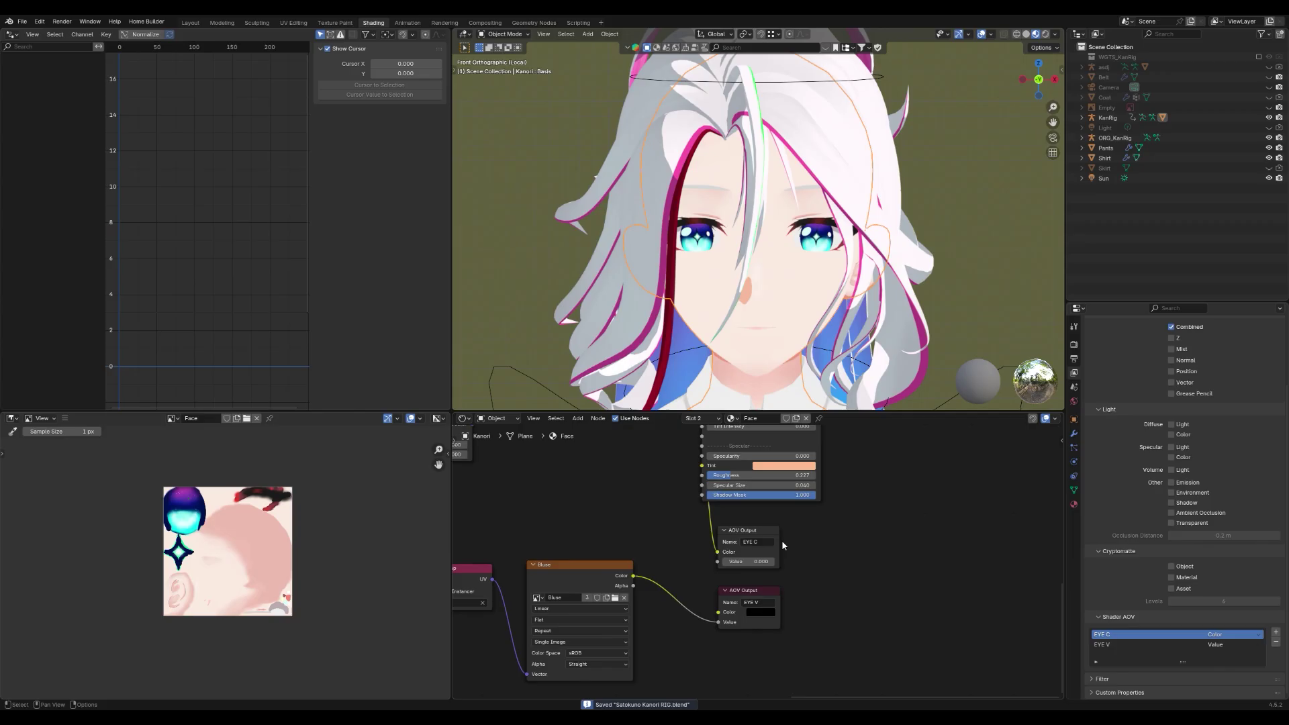
Step: Review the finished AOV node setup and switch to the Compositing workspace
{"action": "scroll", "coordinate": [921, 398], "scroll_direction": "down", "scroll_amount": 5}
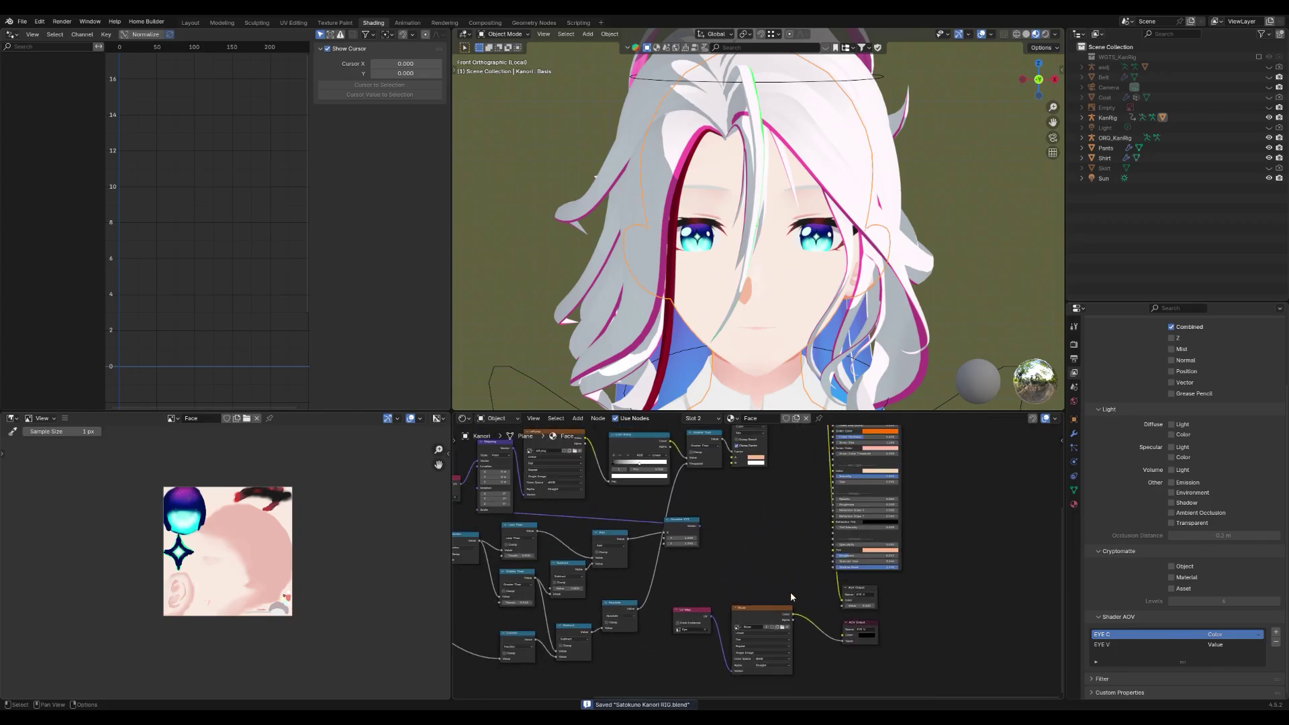
{"action": "scroll", "coordinate": [844, 546], "scroll_direction": "down", "scroll_amount": 2}
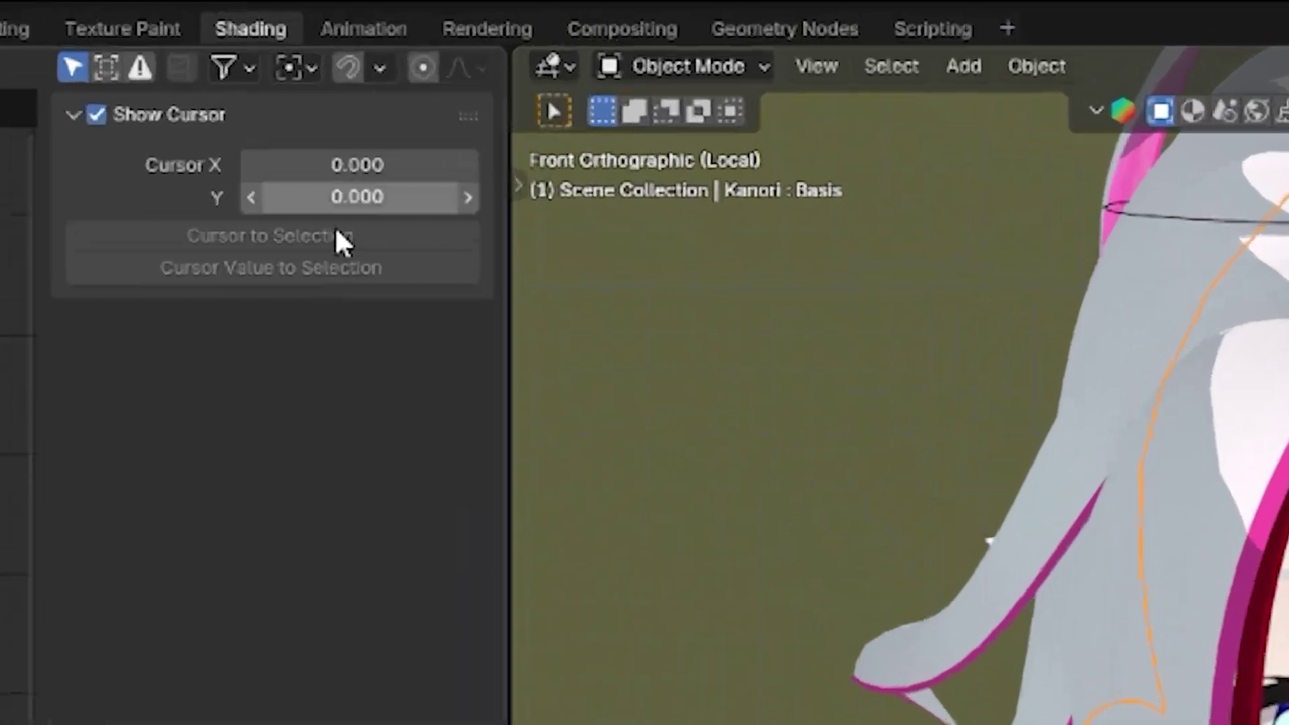
{"action": "left_click", "coordinate": [495, 23]}
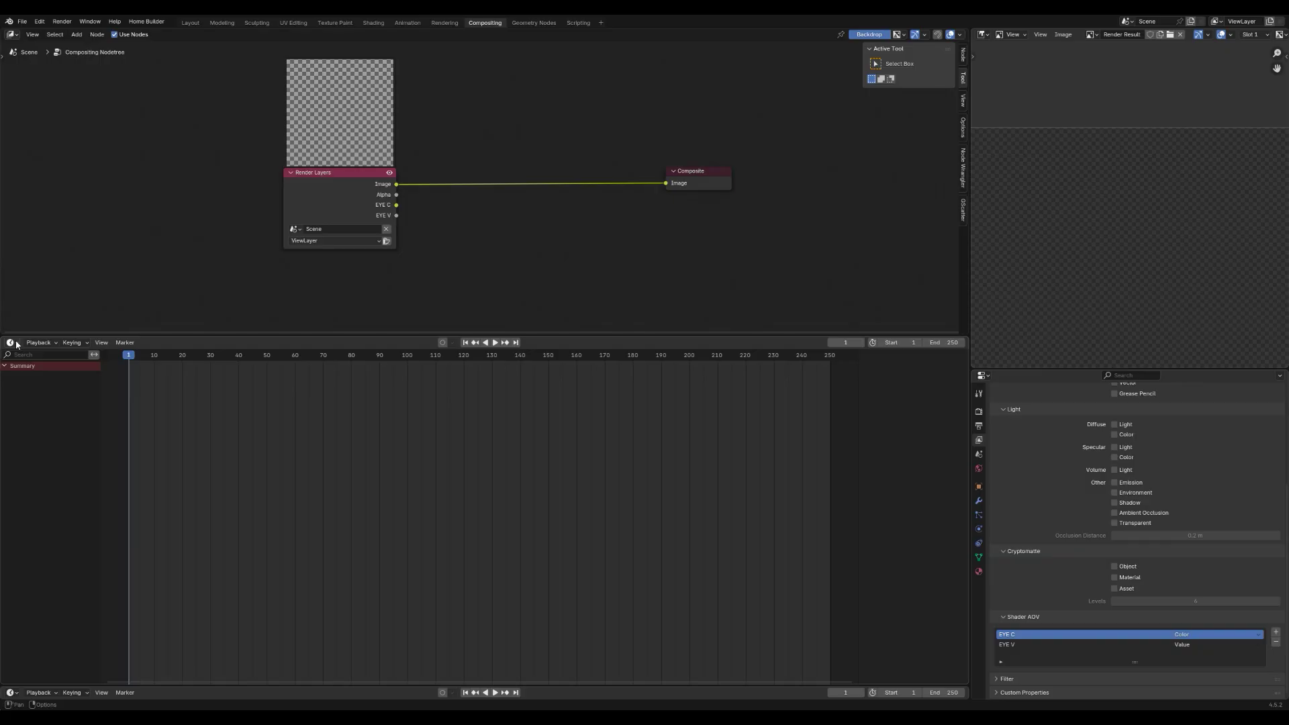
Step: Turn the Timeline area into a 3D Viewport and open its viewport shading options
{"action": "left_click", "coordinate": [12, 343]}
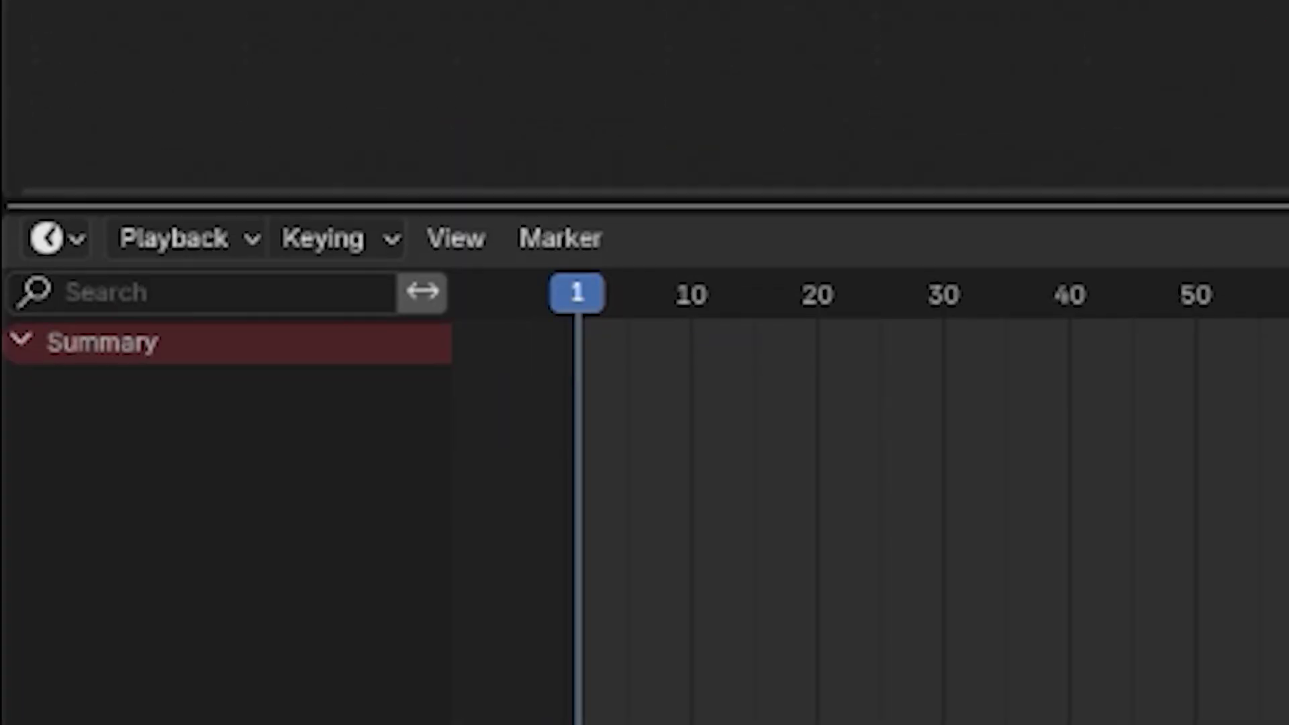
{"action": "left_click", "coordinate": [57, 244]}
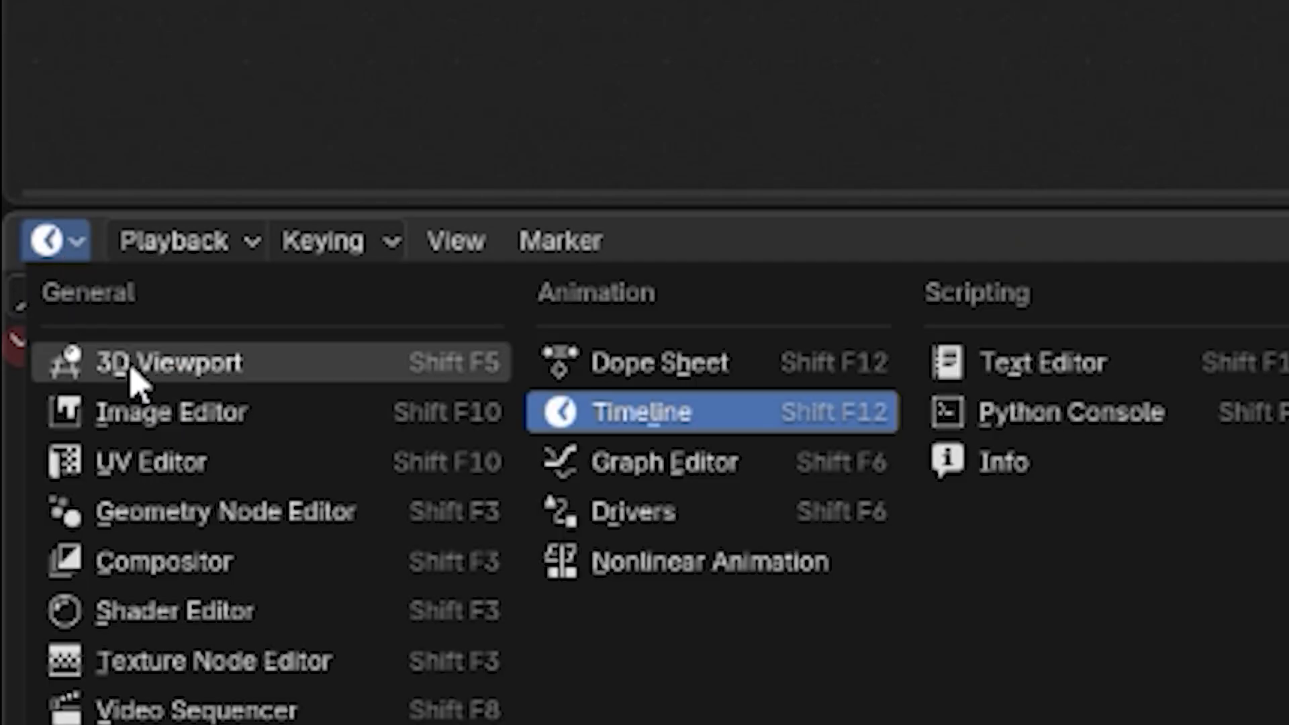
{"action": "left_click", "coordinate": [130, 373]}
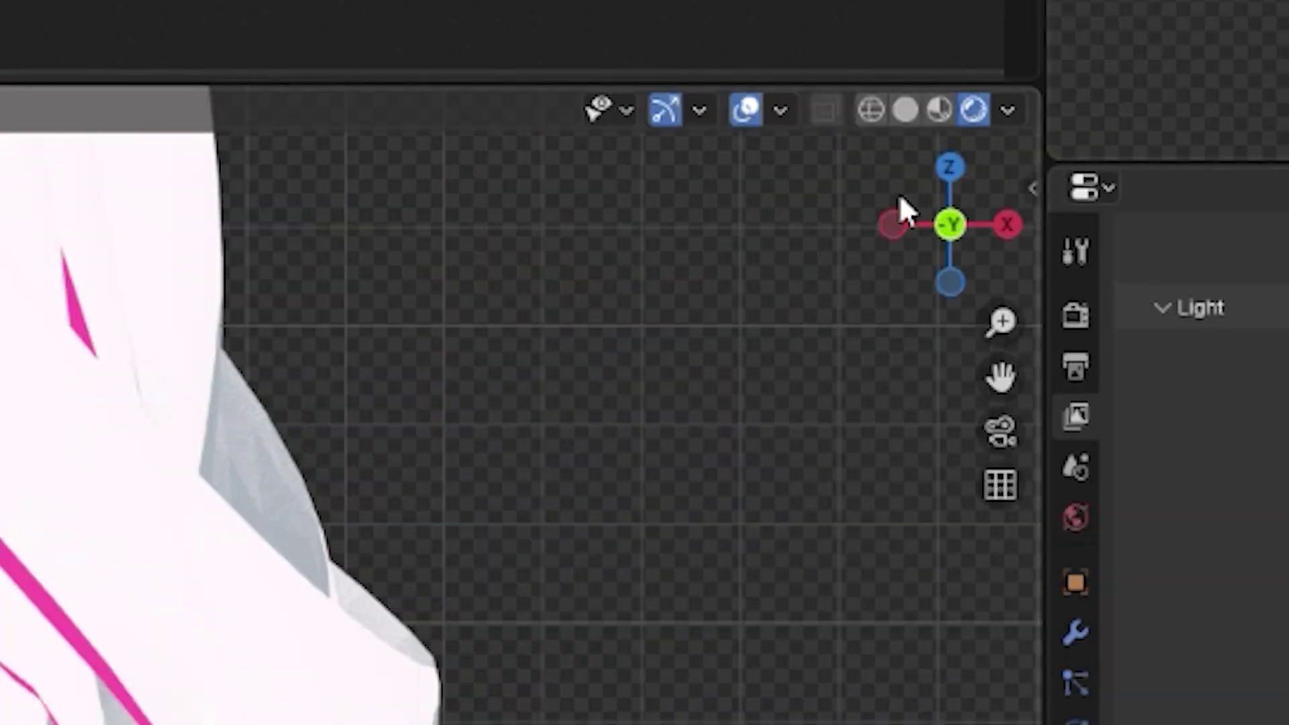
{"action": "left_click", "coordinate": [1009, 111]}
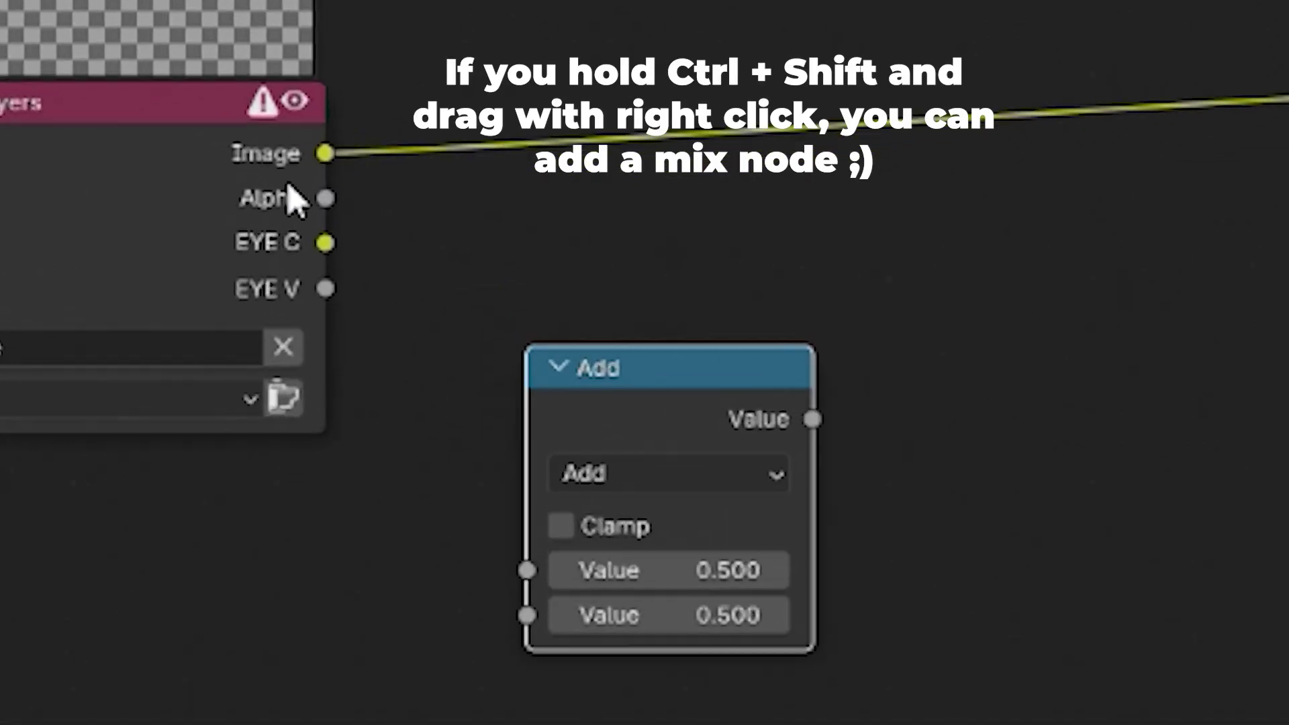
Step: Add a Mix node that combines the Render Layers Image with the Add node's Value, and save the file
{"action": "right_click_drag", "start_coordinate": [333, 205], "coordinate": [412, 253], "text": "ctrl+shift"}
{"action": "key", "text": "ctrl+s"}
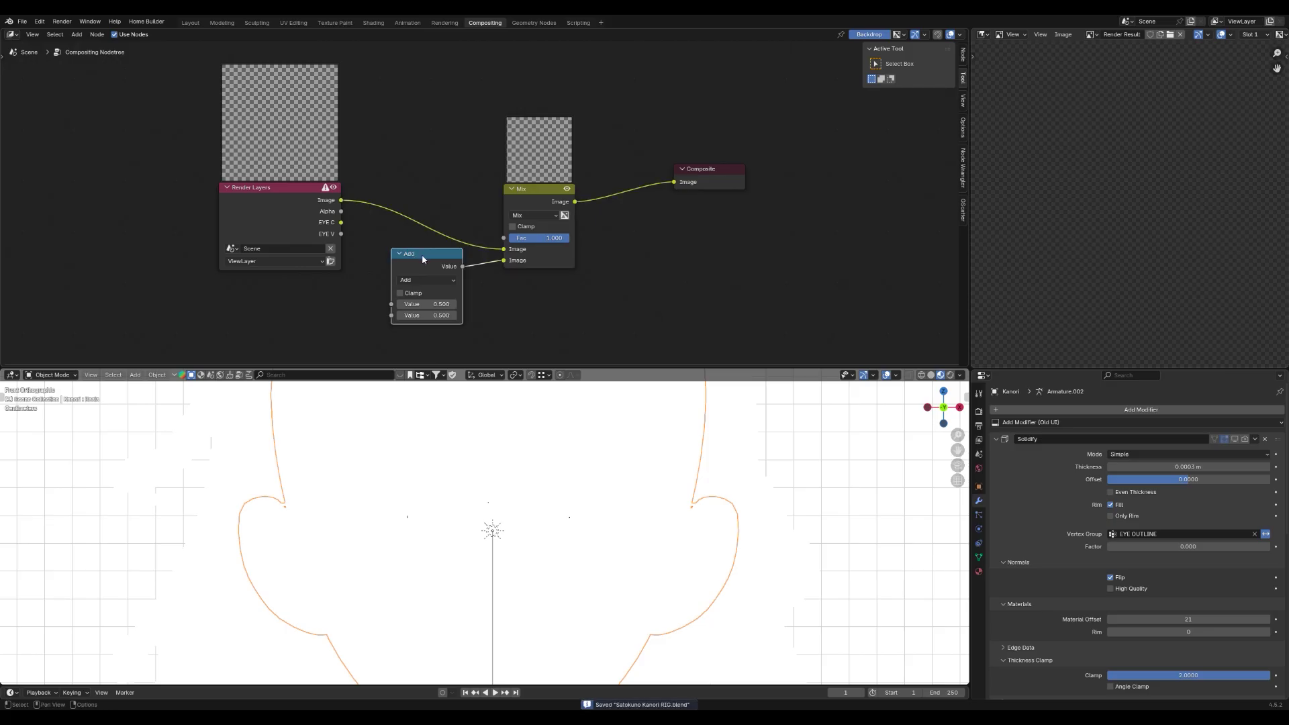
{"action": "left_click_drag", "start_coordinate": [422, 255], "coordinate": [415, 252]}
Step: Preview the Render Layers Image, EYE C and EYE V outputs in turn through a temporary Viewer node, and delete the Viewer
{"action": "left_click", "coordinate": [302, 205], "text": "ctrl+shift"}
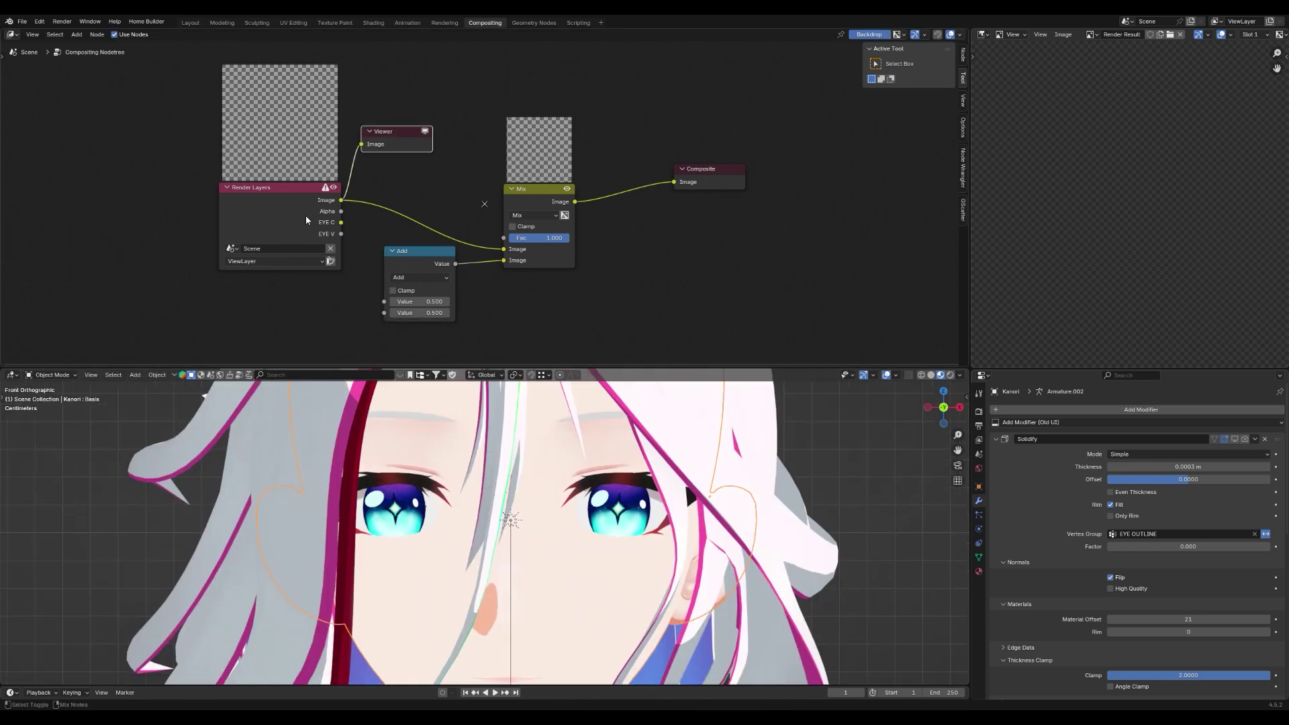
{"action": "left_click", "coordinate": [305, 219], "text": "ctrl+shift"}
{"action": "left_click", "coordinate": [305, 219], "text": "ctrl+shift"}
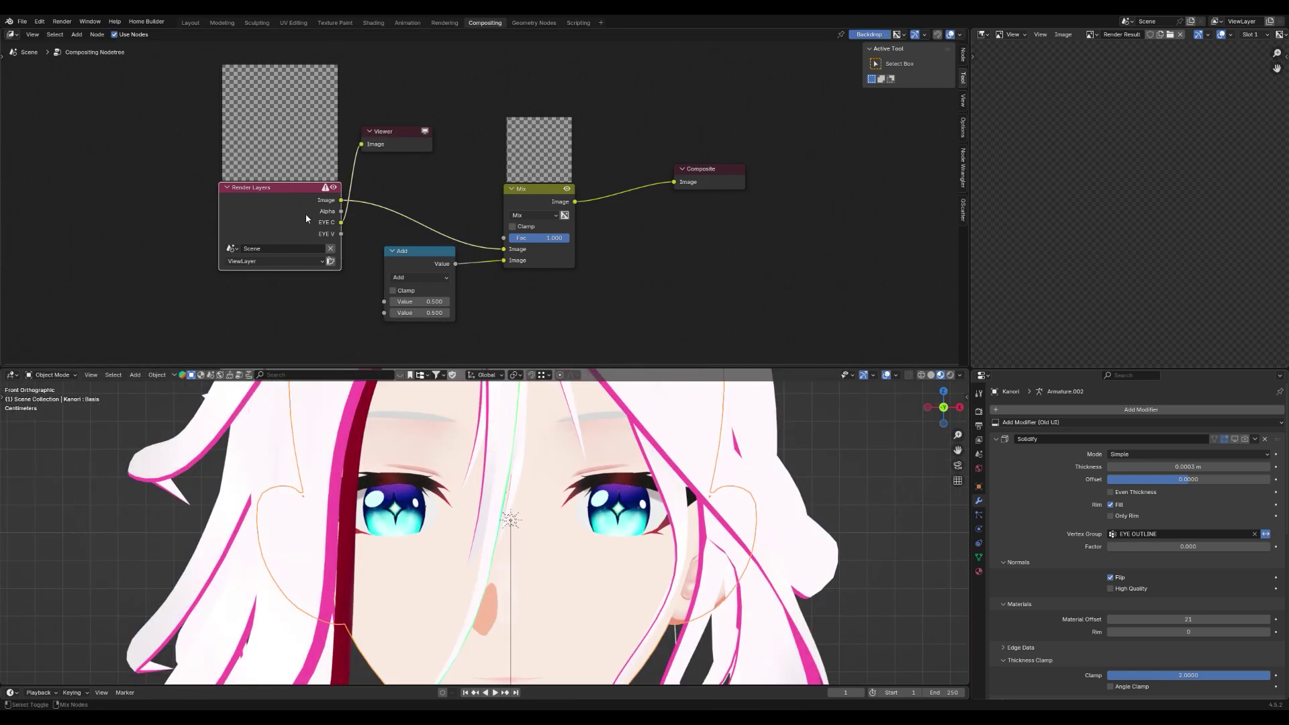
{"action": "scroll", "coordinate": [549, 467], "scroll_direction": "down", "scroll_amount": 5}
{"action": "mouse_move", "coordinate": [554, 467]}
{"action": "middle_mouse_down"}
{"action": "mouse_move", "coordinate": [430, 456]}
{"action": "mouse_move", "coordinate": [552, 451]}
{"action": "middle_mouse_up"}
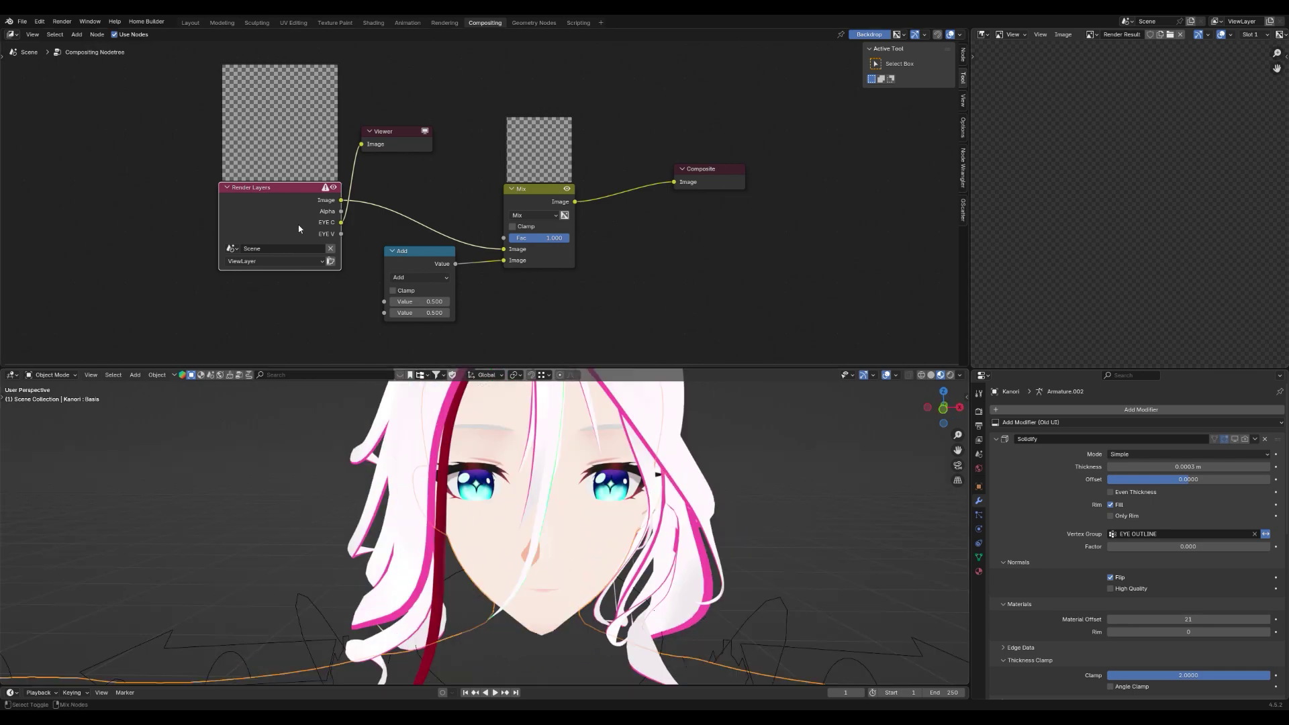
{"action": "left_click", "coordinate": [300, 228], "text": "ctrl+shift"}
{"action": "mouse_move", "coordinate": [601, 503]}
{"action": "middle_mouse_down"}
{"action": "mouse_move", "coordinate": [519, 495]}
{"action": "mouse_move", "coordinate": [666, 491]}
{"action": "mouse_move", "coordinate": [550, 498]}
{"action": "mouse_move", "coordinate": [579, 500]}
{"action": "middle_mouse_up"}
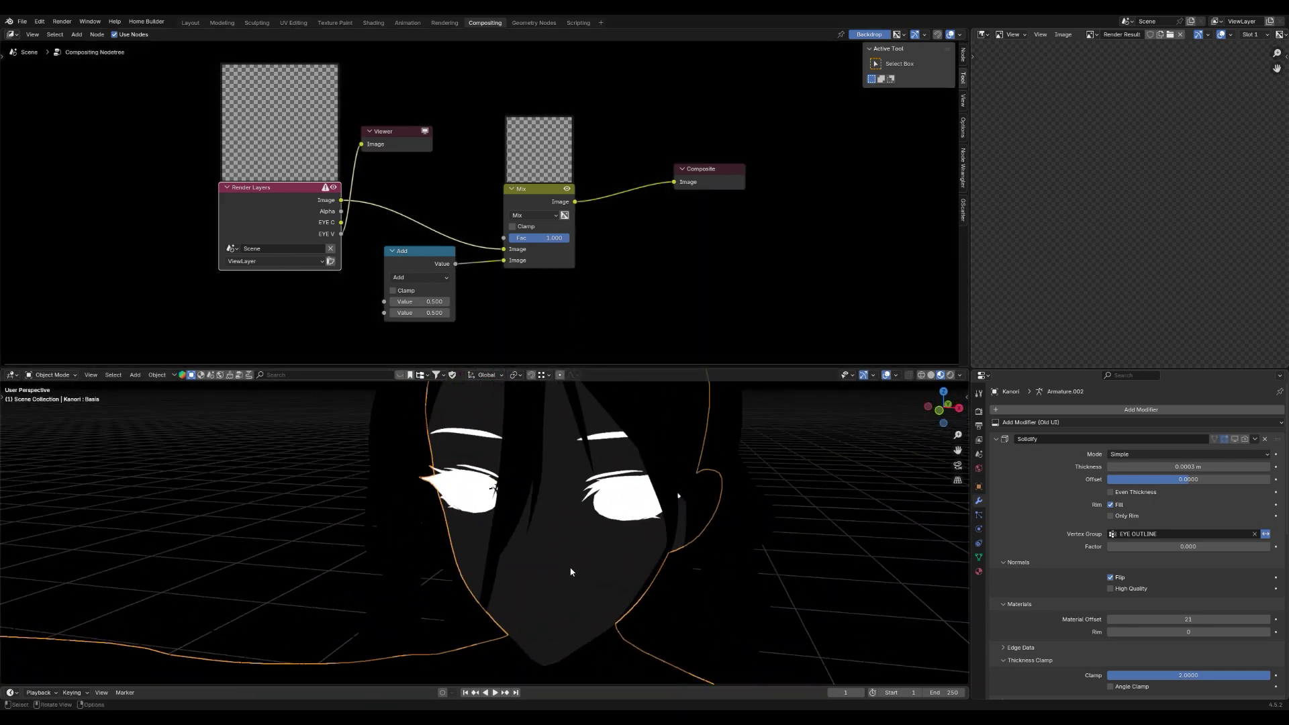
{"action": "key", "text": "KP_1"}
{"action": "scroll", "coordinate": [643, 346], "scroll_direction": "down", "scroll_amount": 1}
{"action": "scroll", "coordinate": [597, 393], "scroll_direction": "up", "scroll_amount": 1}
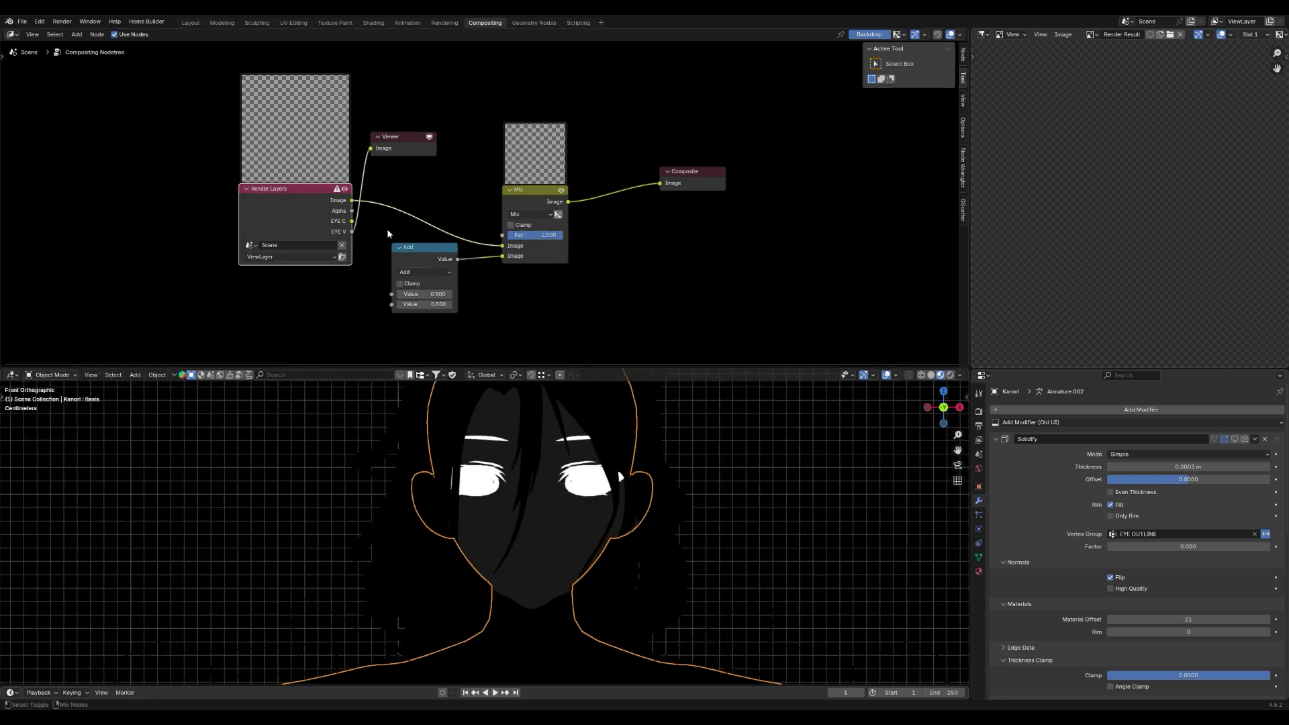
{"action": "key", "text": "x"}
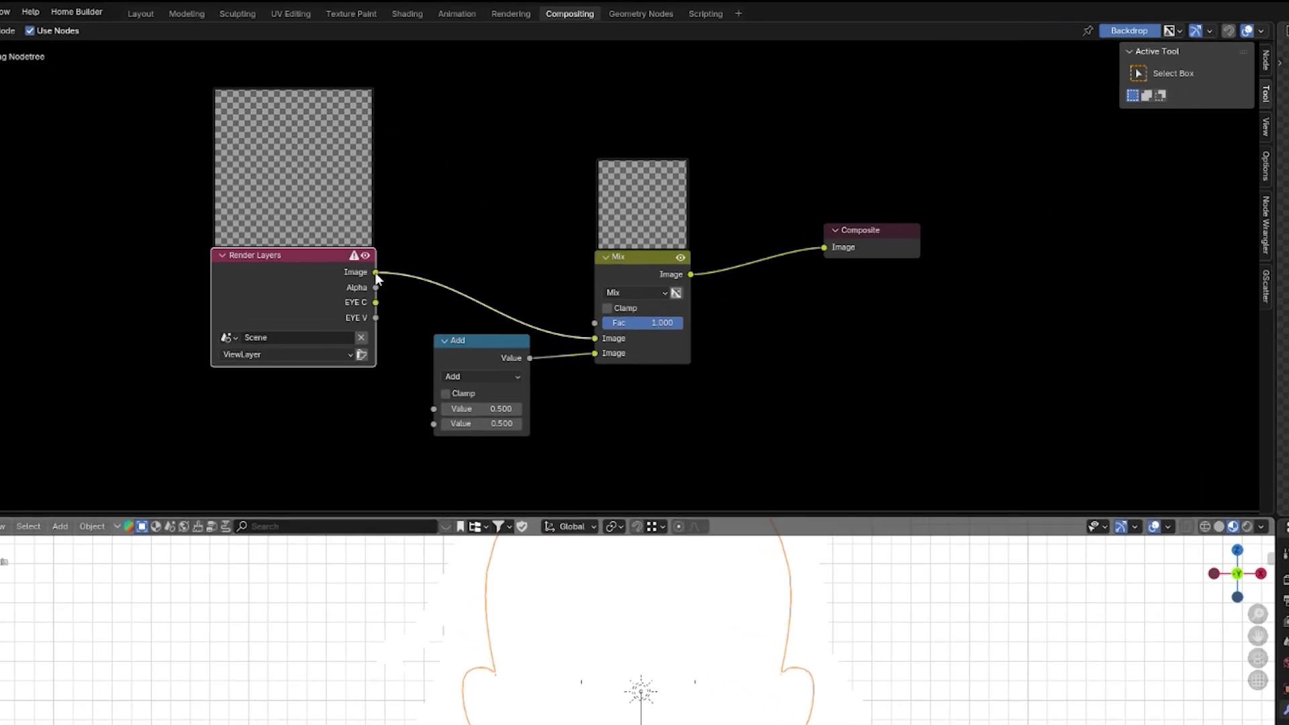
Step: Link EYE C to Mix's second Image input, route EYE V through the Add node into Fac, and change that node's operation to Multiply
{"action": "left_click_drag", "start_coordinate": [351, 200], "coordinate": [402, 205]}
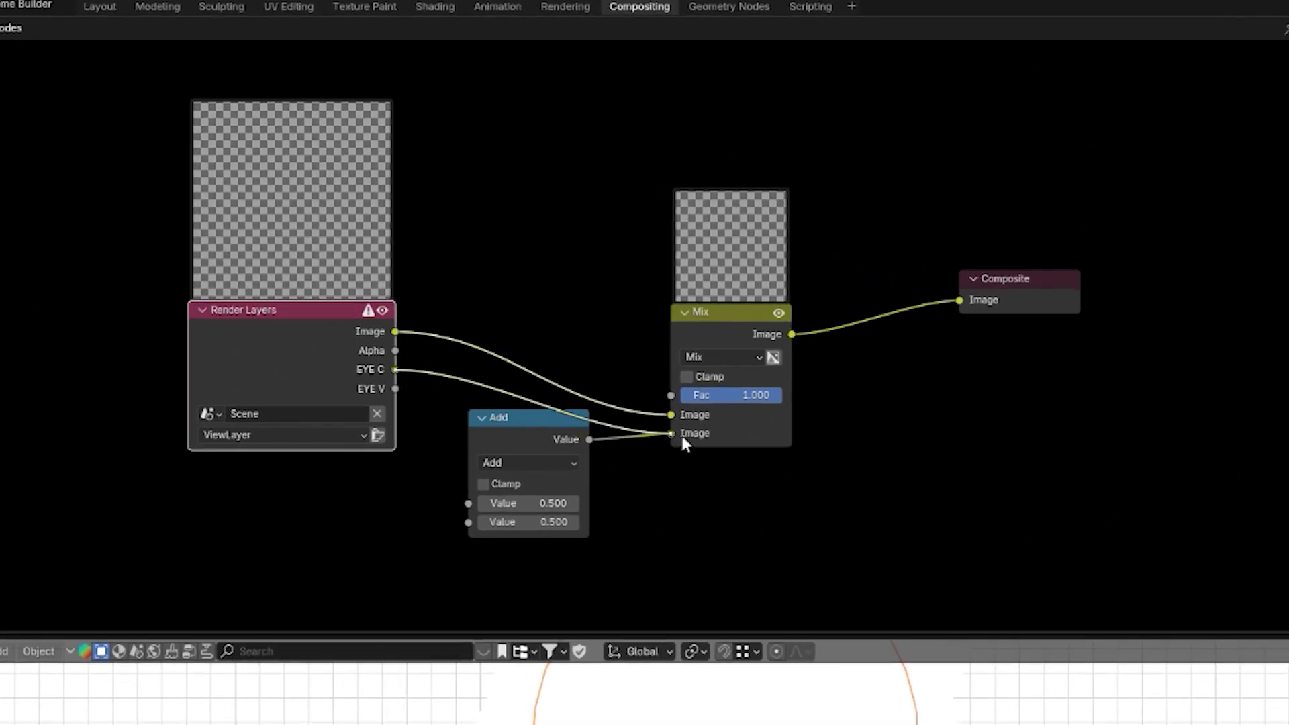
{"action": "left_click_drag", "start_coordinate": [682, 437], "coordinate": [681, 436]}
{"action": "left_click_drag", "start_coordinate": [396, 389], "coordinate": [468, 504]}
{"action": "left_click", "coordinate": [516, 463]}
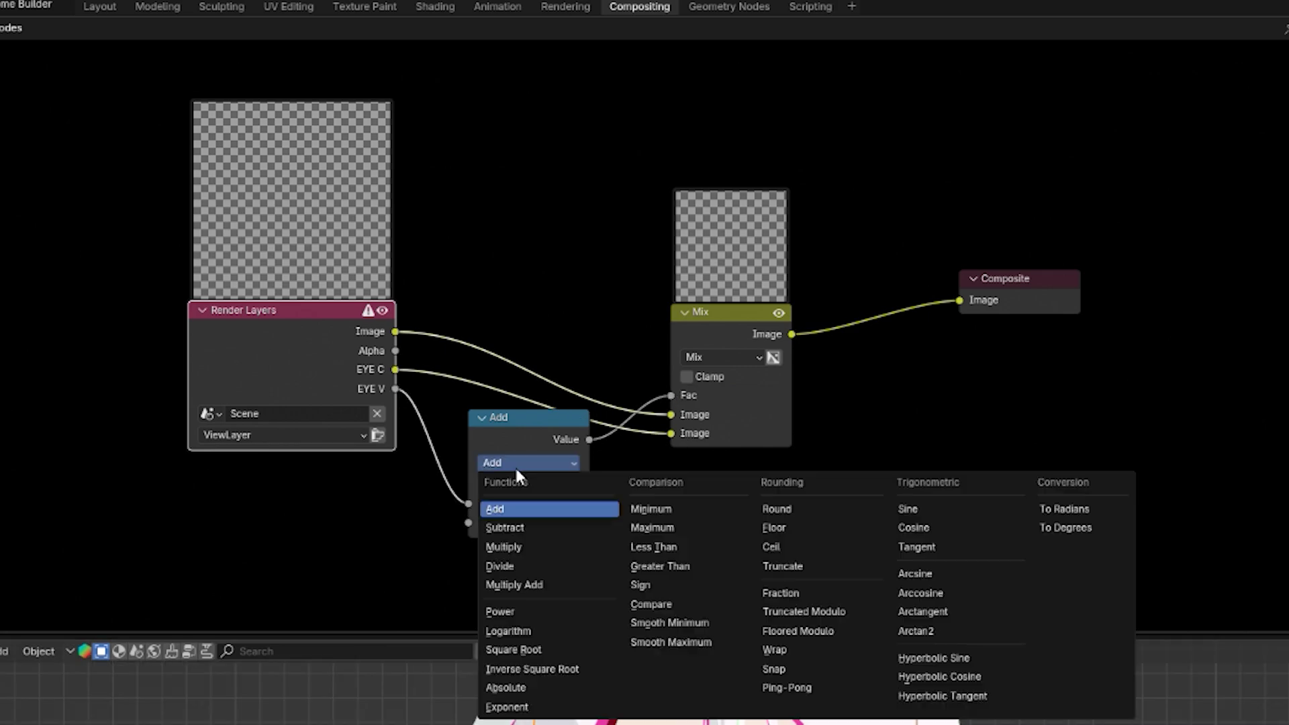
{"action": "left_click", "coordinate": [521, 549]}
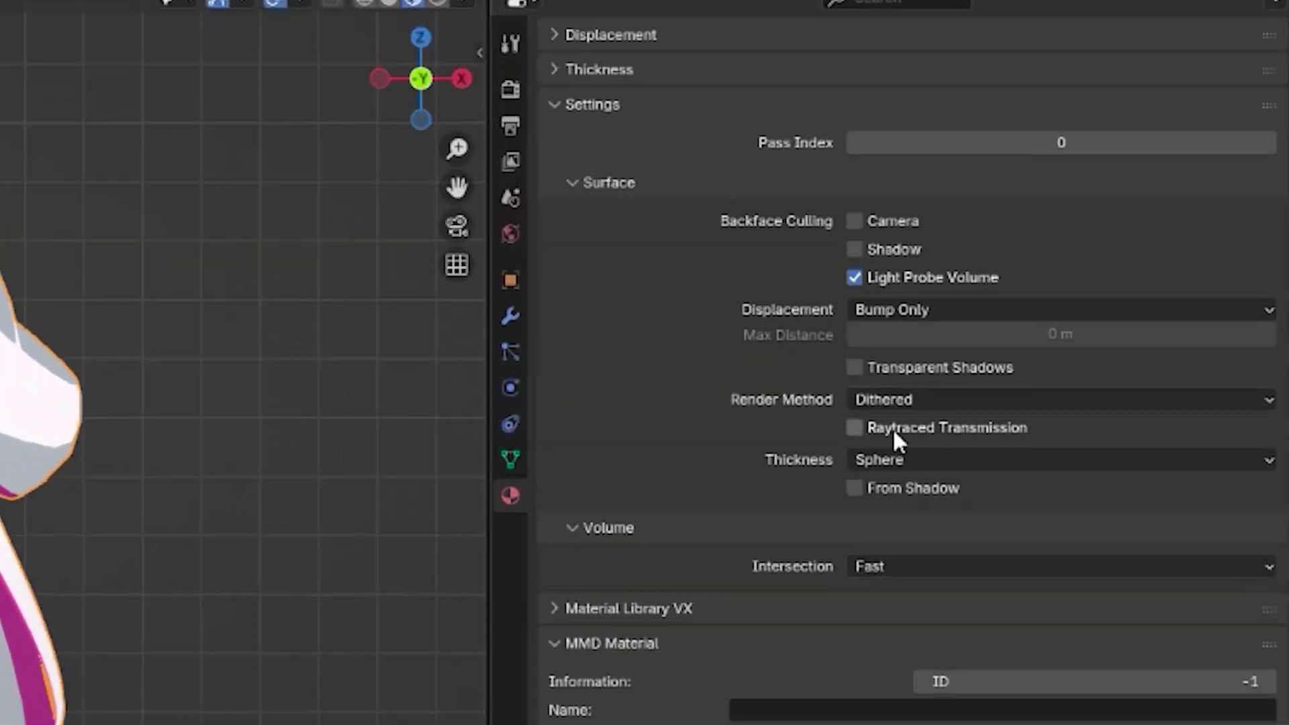
Step: Set the hair material's render method to Blended and turn off Transparency Overlap
{"action": "left_click", "coordinate": [840, 325]}
{"action": "left_click", "coordinate": [799, 400]}
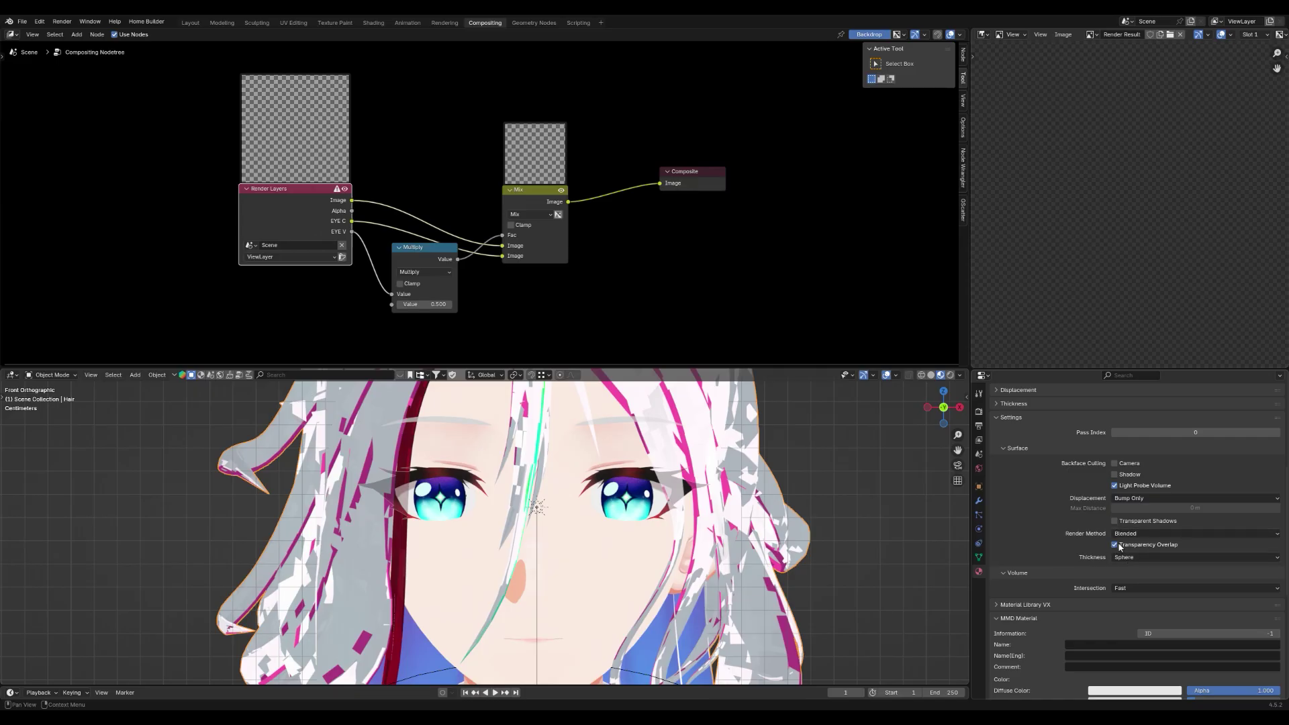
{"action": "left_click", "coordinate": [1115, 545]}
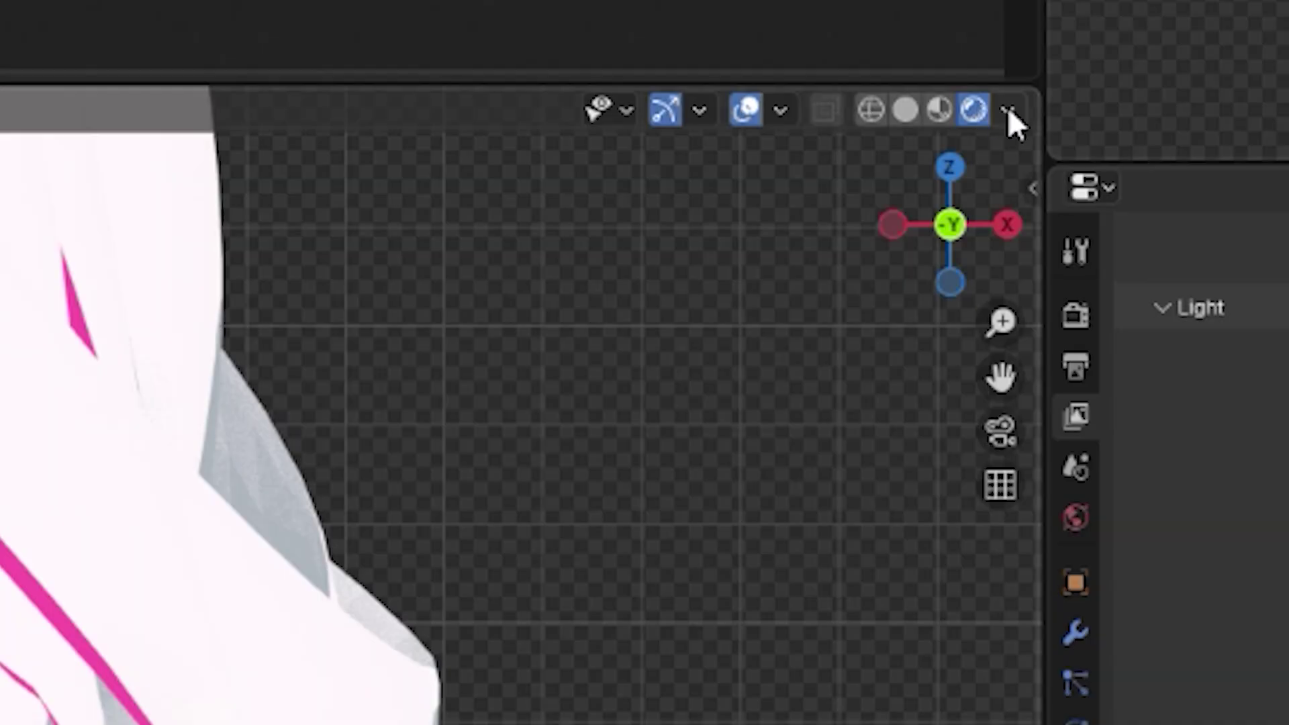
Step: Set the viewport's Compositor option to Always and set the Multiply node's second value to 0.300
{"action": "left_click", "coordinate": [961, 375]}
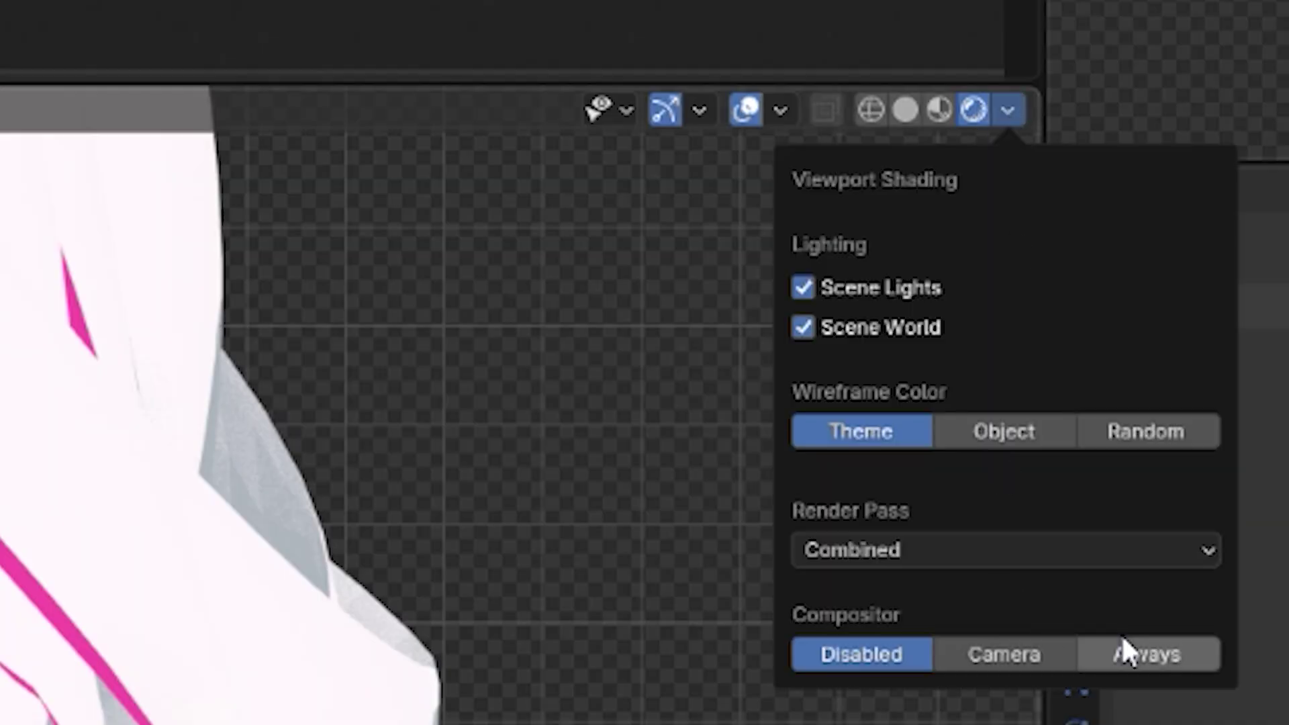
{"action": "left_click", "coordinate": [1158, 663]}
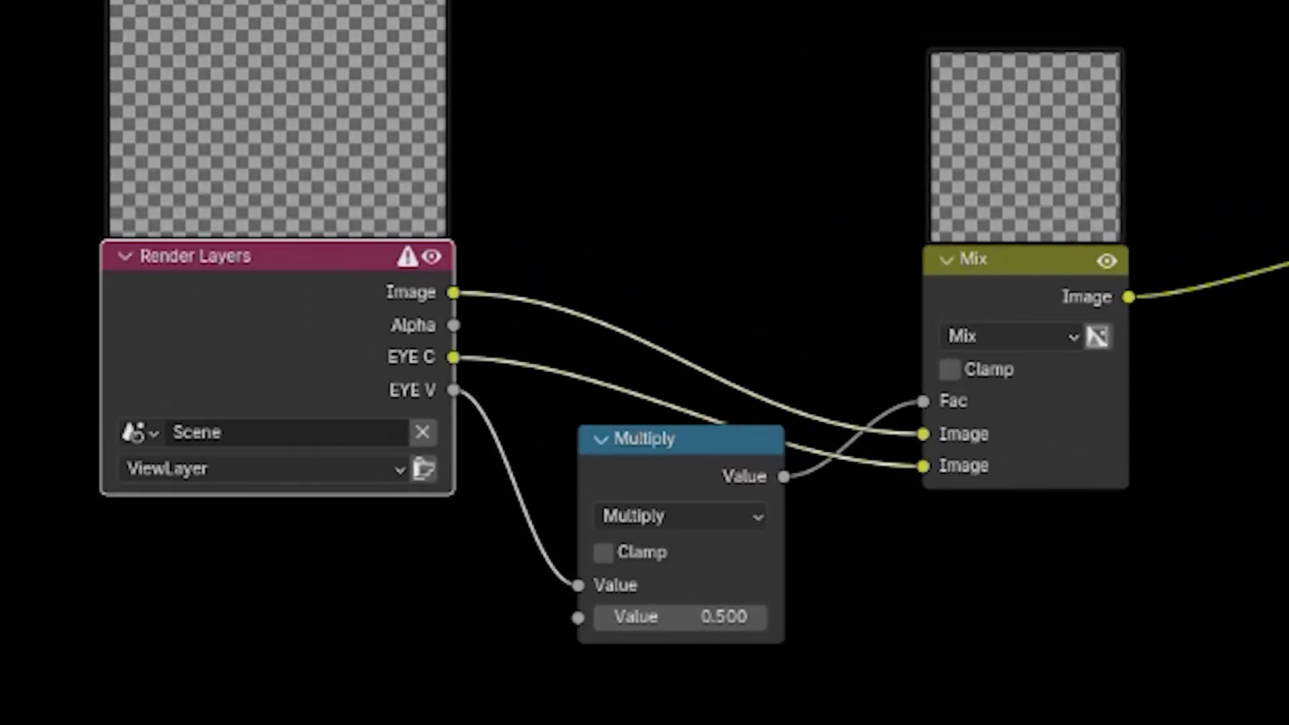
{"action": "left_click_drag", "start_coordinate": [605, 500], "coordinate": [530, 500]}
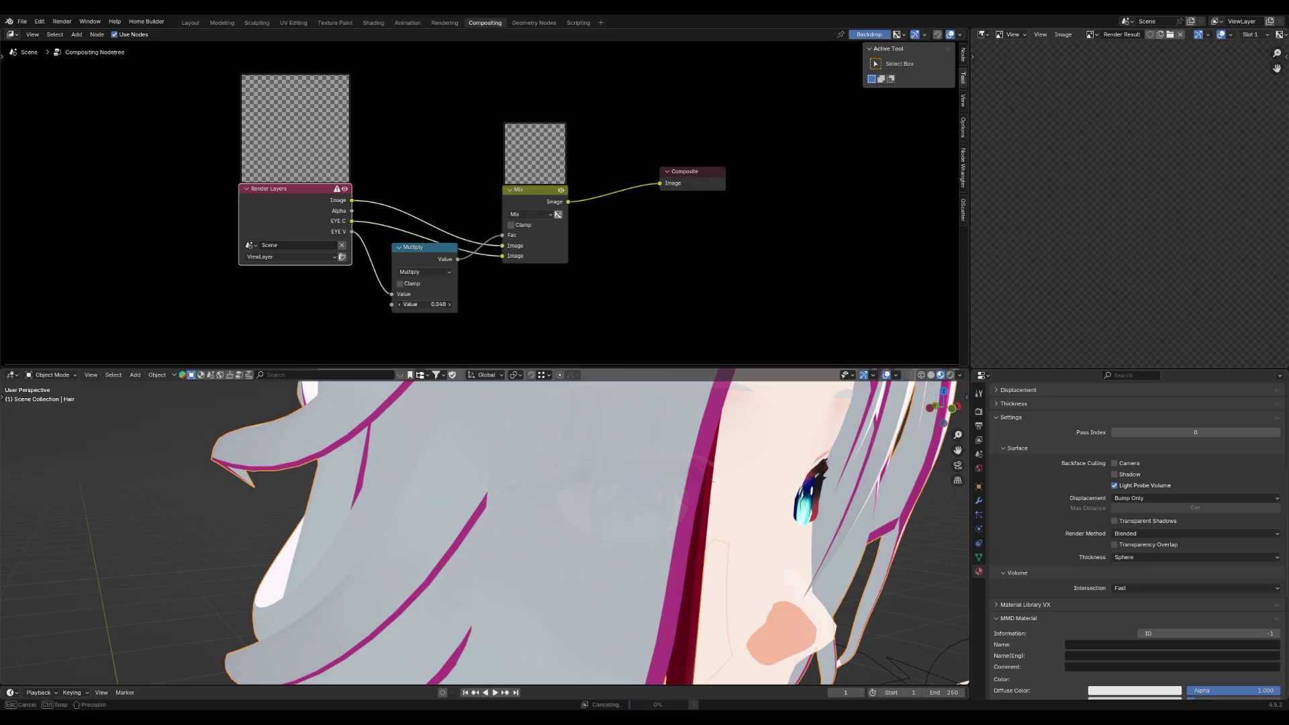
{"action": "key", "text": "Return"}
{"action": "middle_click_drag", "start_coordinate": [631, 511], "coordinate": [582, 560]}
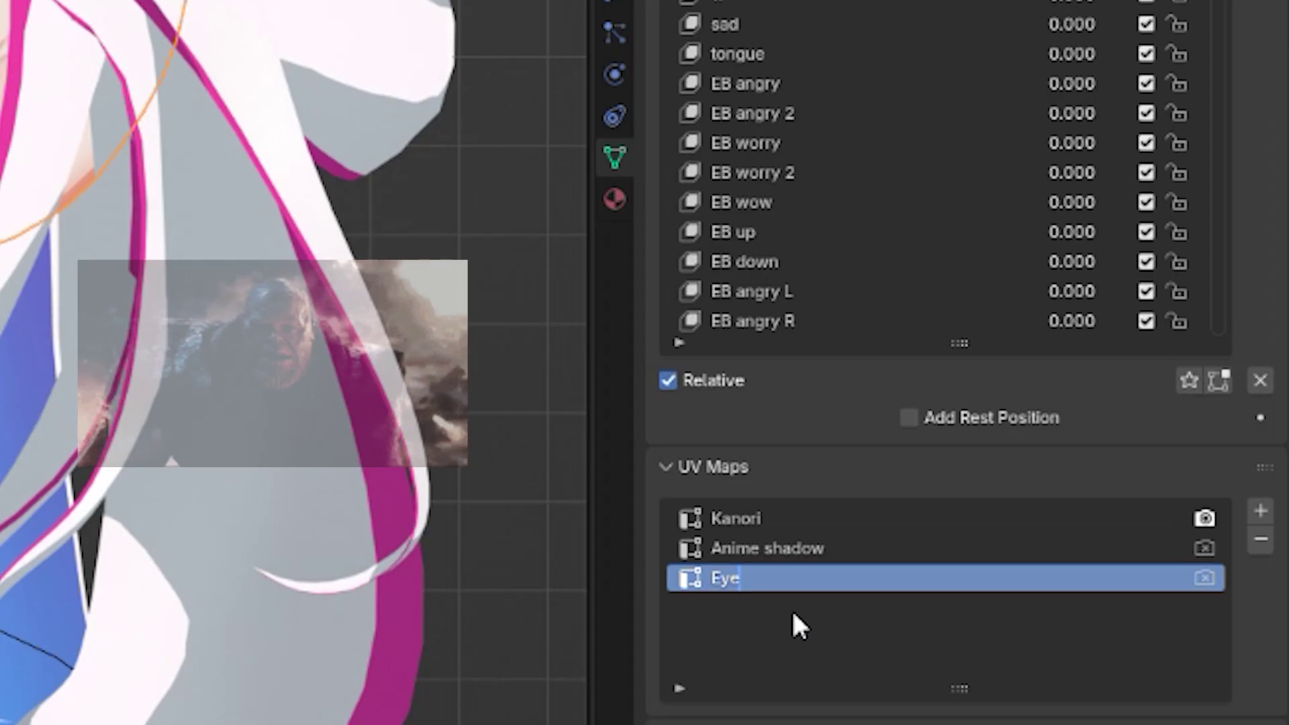
{"action": "key", "text": "ctrl+z"}
{"action": "key", "text": "ctrl+z"}
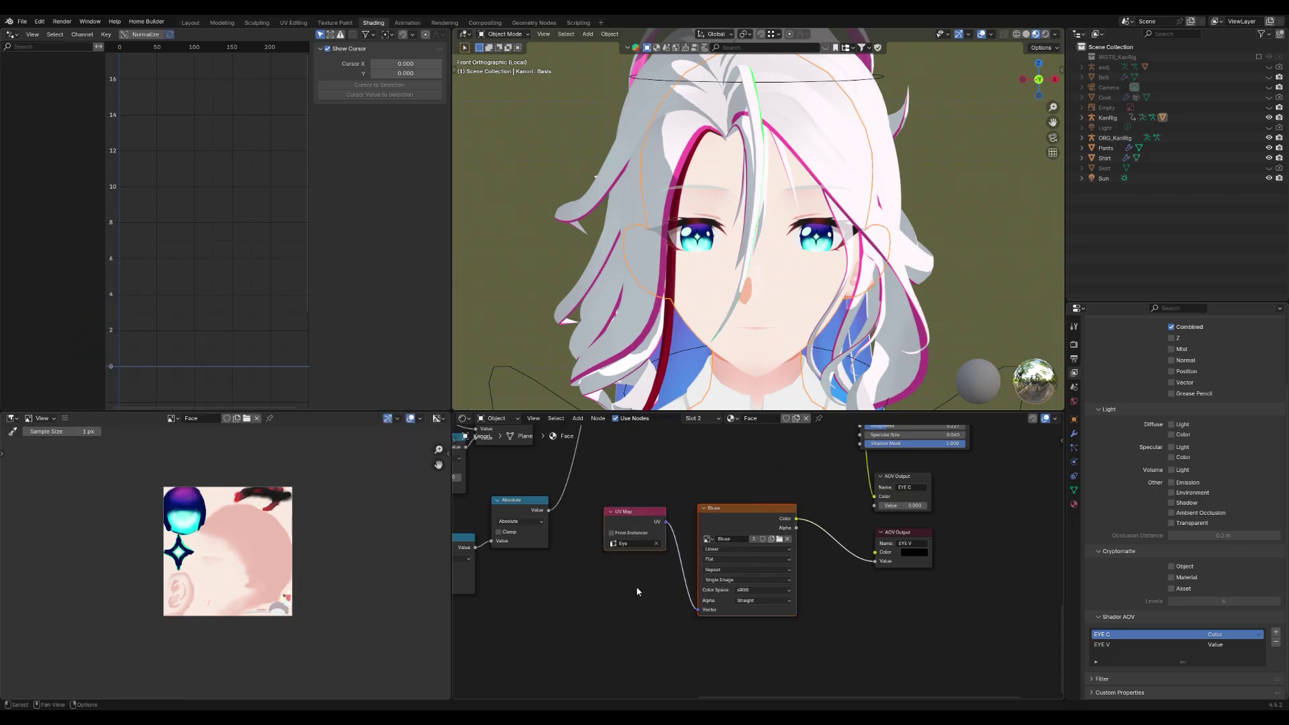
Step: Replace the UV Map and texture feeding the EYE V AOV Output with an RGB node linked to its Value input
{"action": "key", "text": "F3"}
{"action": "type", "text": "rgb"}
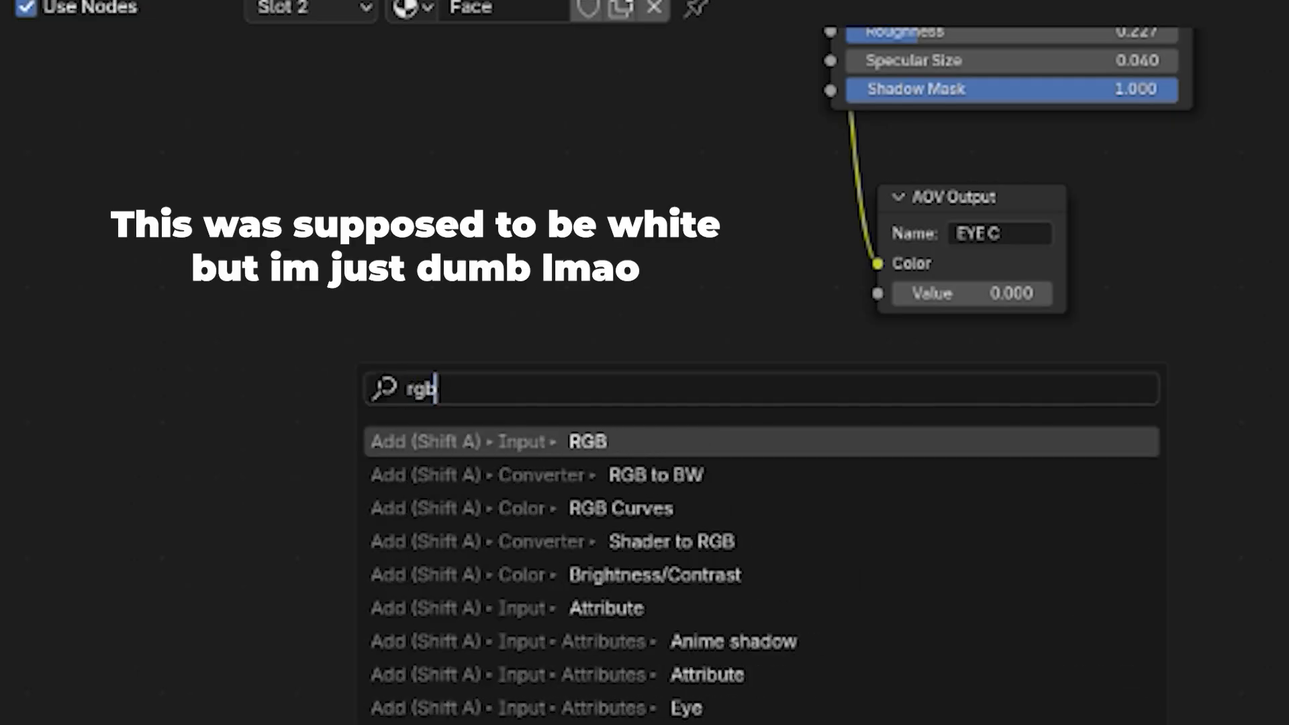
{"action": "key", "text": "Return"}
{"action": "left_click", "coordinate": [511, 424]}
{"action": "left_click_drag", "start_coordinate": [493, 362], "coordinate": [565, 415]}
{"action": "left_click_drag", "start_coordinate": [598, 439], "coordinate": [877, 498]}
Step: Fill the empty material slot with a separate copy of the Face material and rename it Eye
{"action": "scroll", "coordinate": [886, 273], "scroll_direction": "down", "scroll_amount": 9}
{"action": "scroll", "coordinate": [759, 194], "scroll_direction": "up", "scroll_amount": 14}
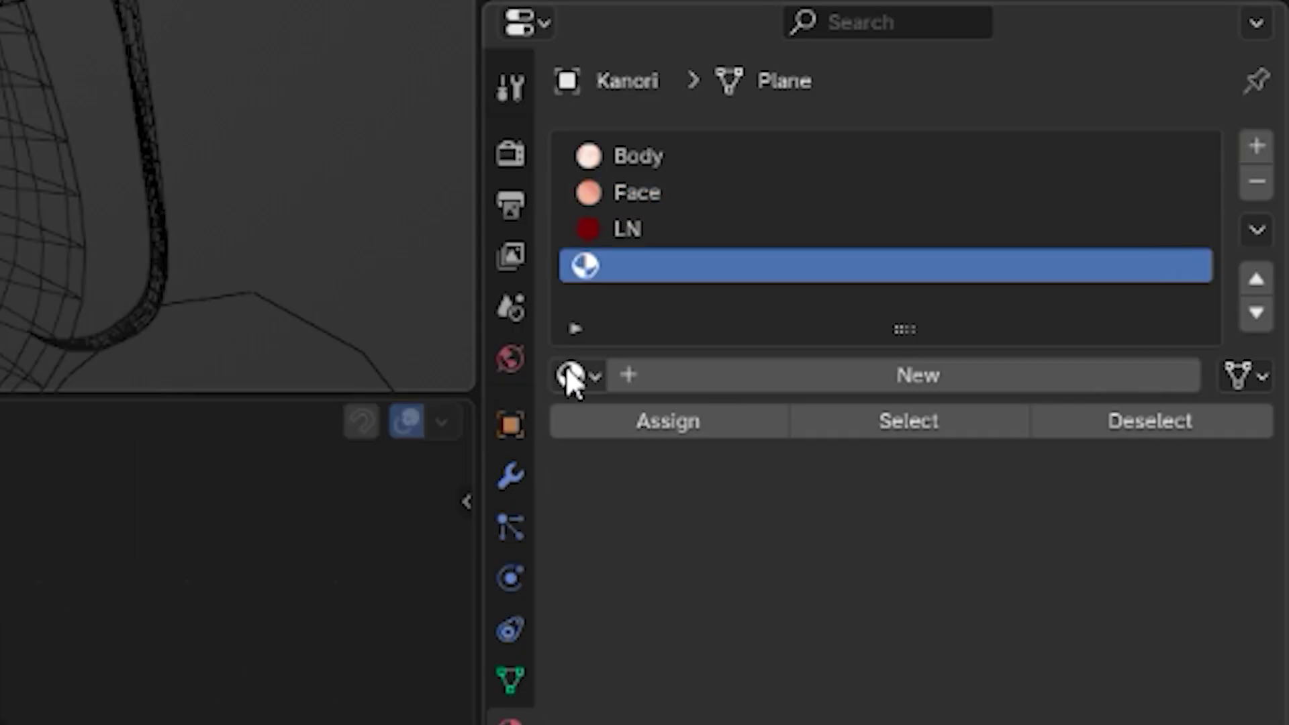
{"action": "left_click", "coordinate": [1093, 405]}
{"action": "left_click", "coordinate": [1129, 443]}
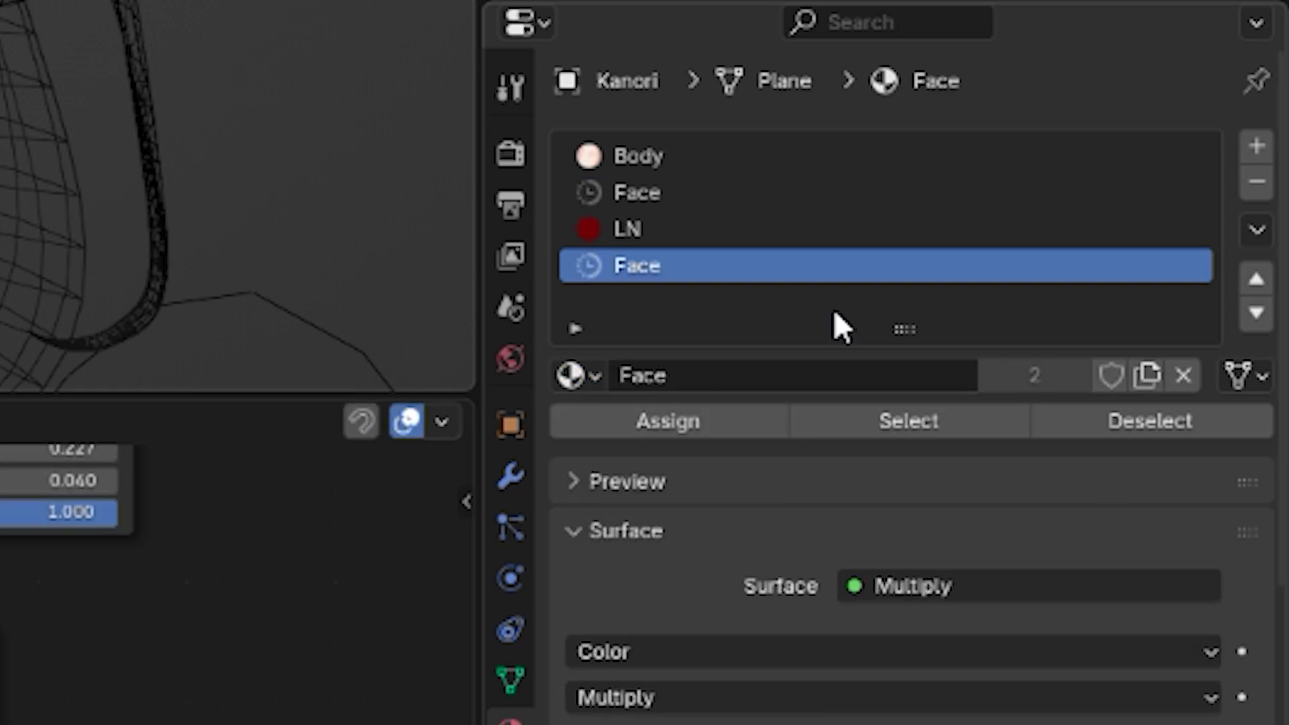
{"action": "left_click", "coordinate": [1147, 375]}
{"action": "left_click", "coordinate": [726, 376]}
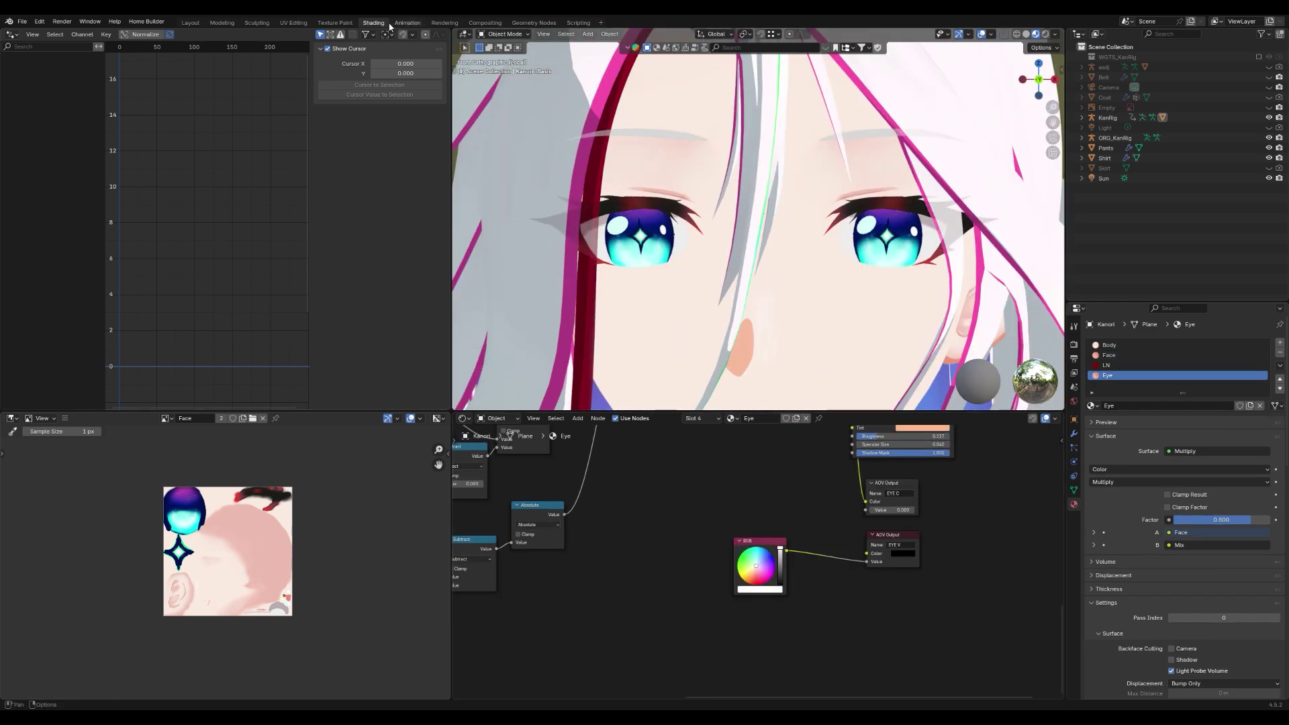
Step: Return to the Compositing workspace and check the eye overlay on the hair up close
{"action": "left_click", "coordinate": [485, 23]}
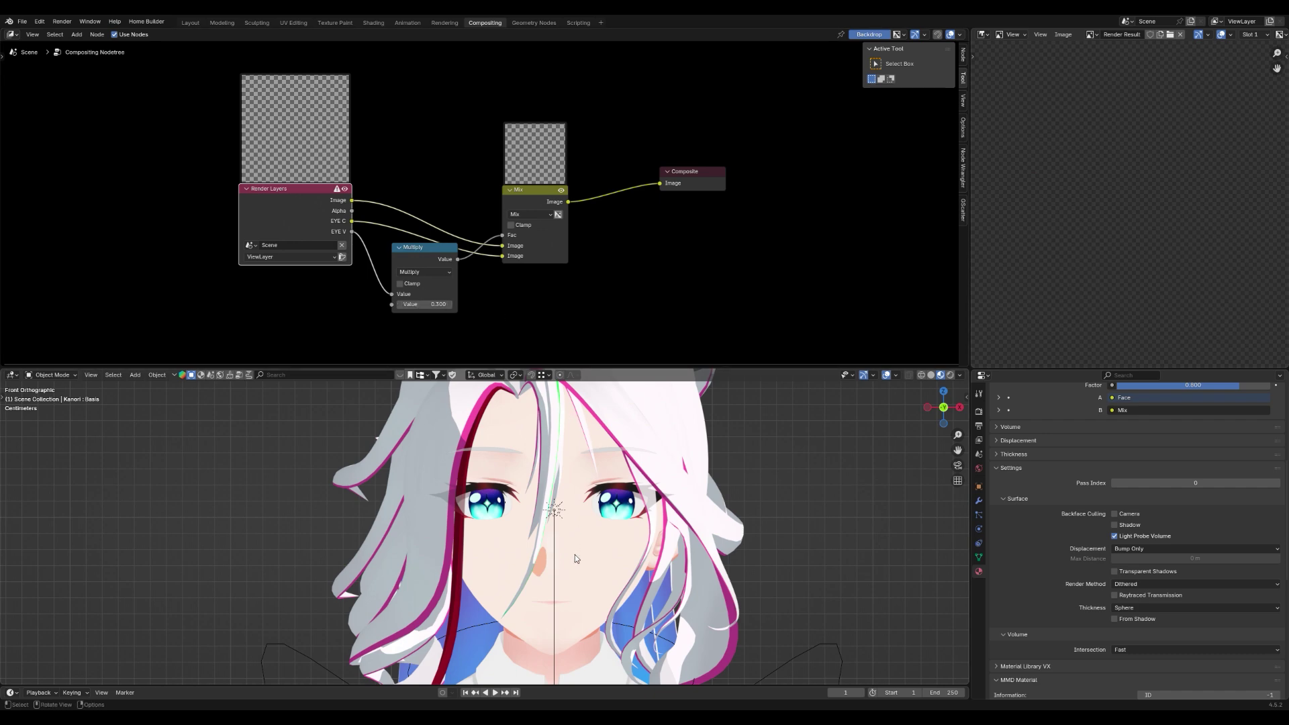
{"action": "scroll", "coordinate": [524, 501], "scroll_direction": "up", "scroll_amount": 5}
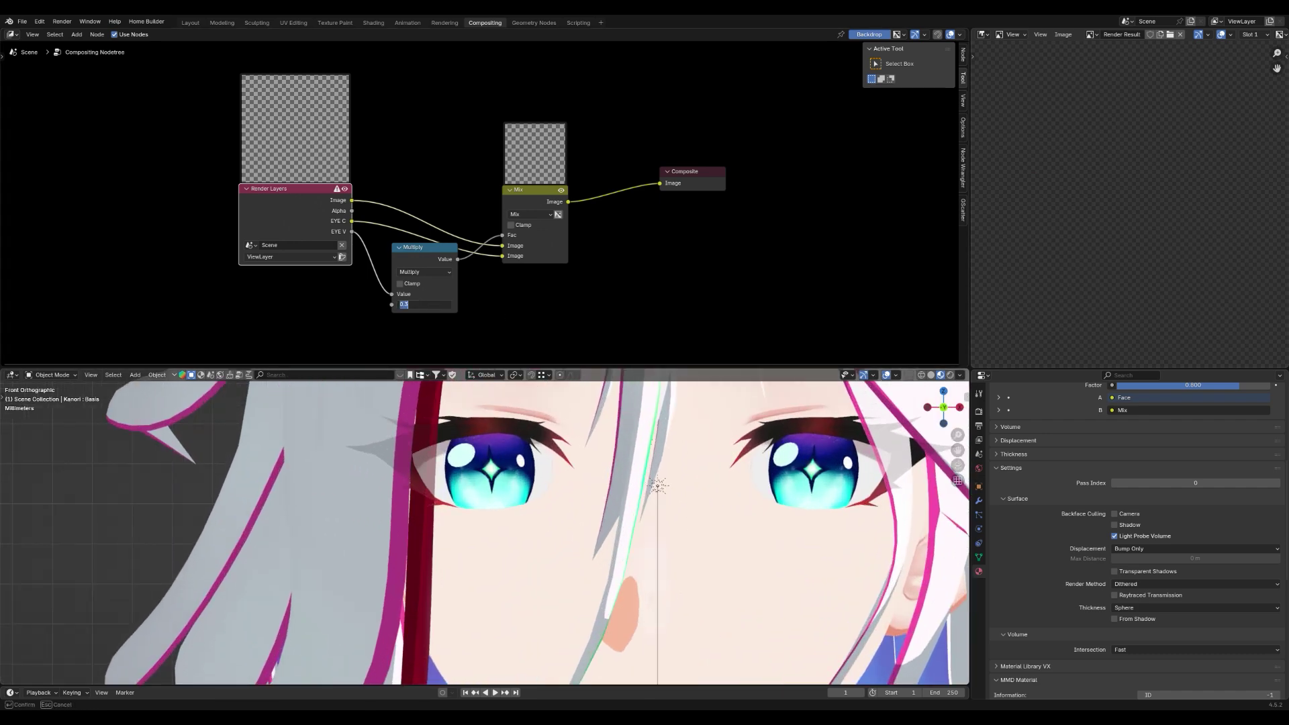